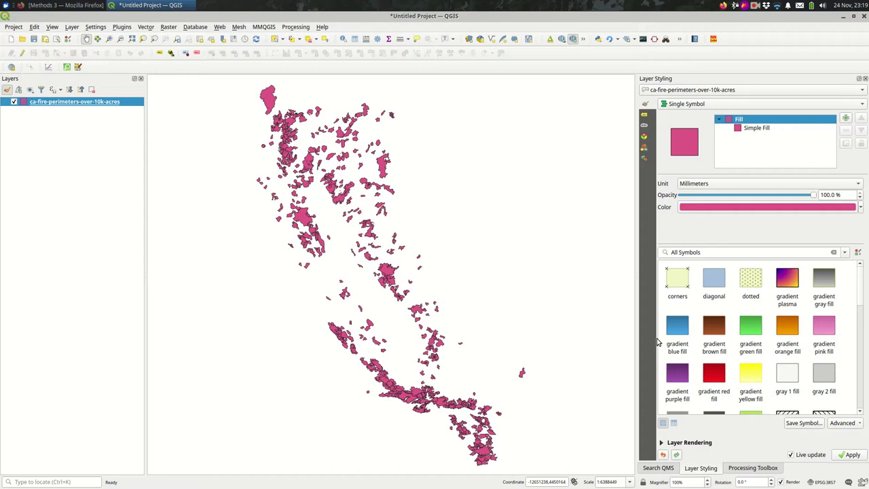
Add the Stamen Toner Lite basemap, then open the ca-fire-perimeters-over-10k-acres attribute table.
left_click(656, 469)
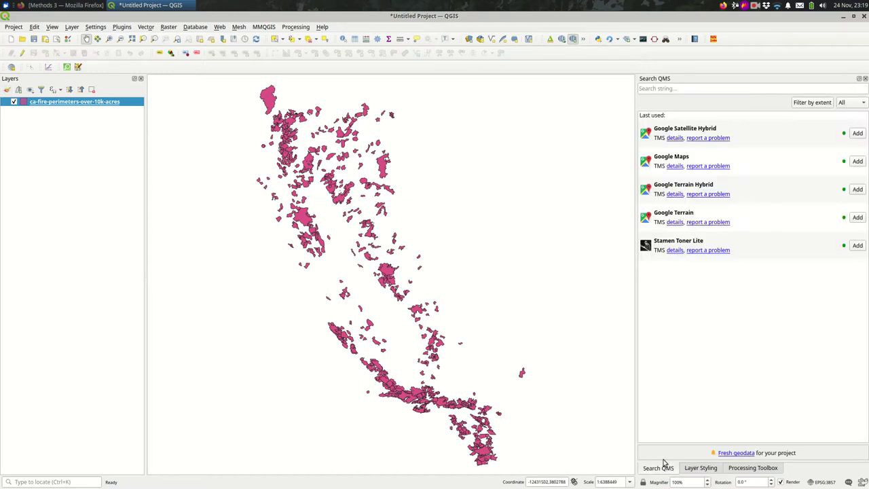
left_click(858, 245)
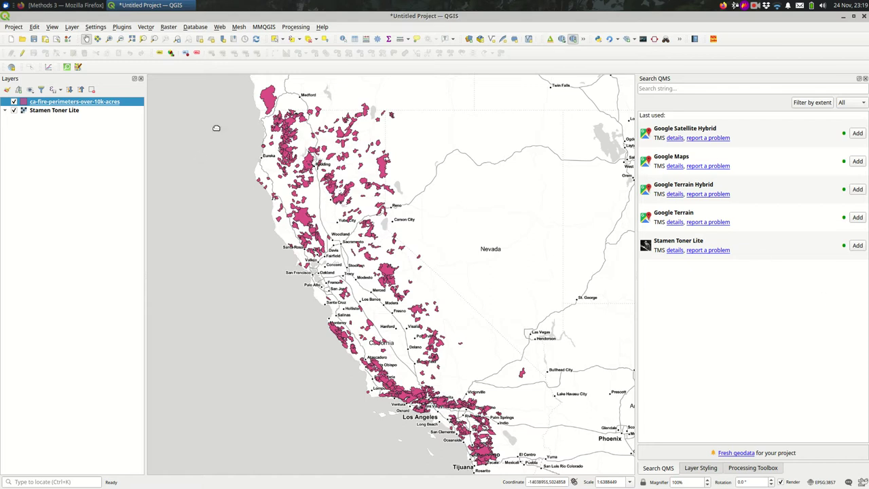
left_click(354, 39)
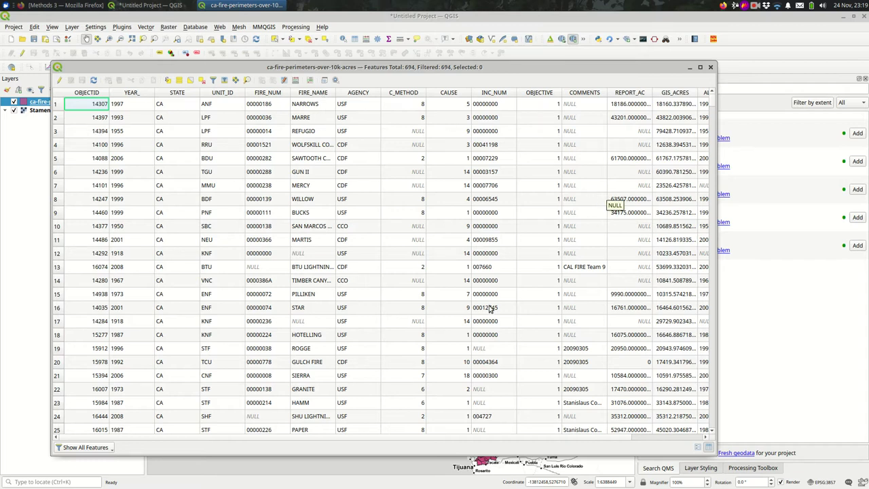
Scroll the attribute table across to ALARM_DATE and CONT_DATE, then close it.
left_click_drag(112, 438, 214, 440)
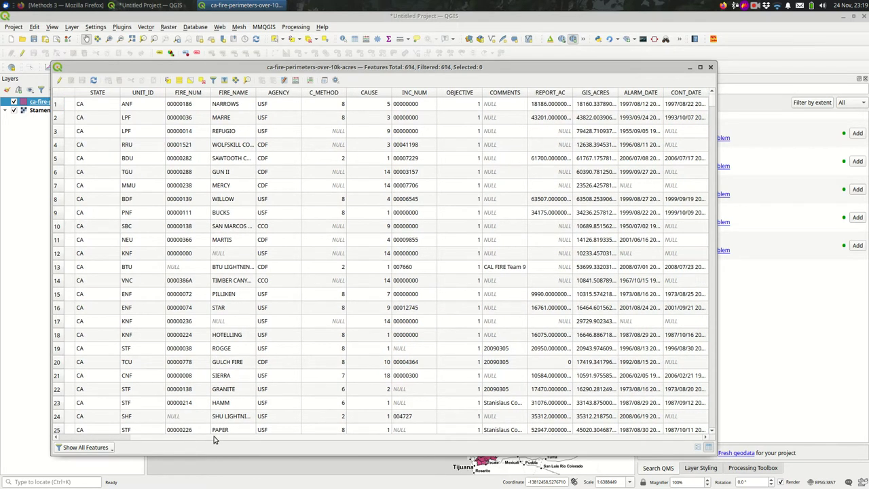
left_click(711, 69)
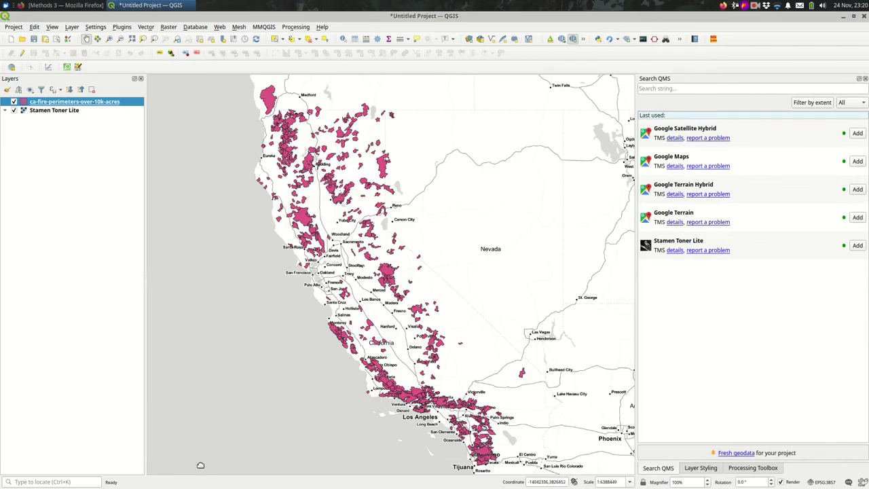
Open the fire layer's Query Builder and move and resize it clear of the map.
right_click(46, 103)
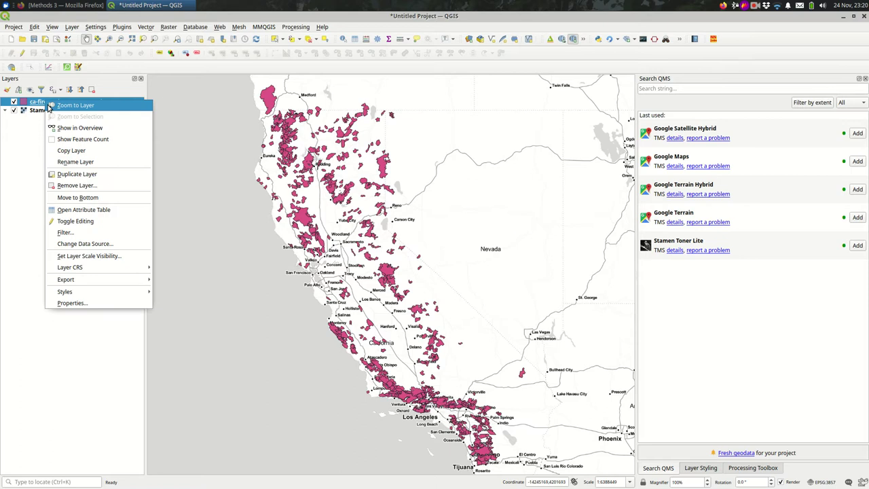
left_click(85, 234)
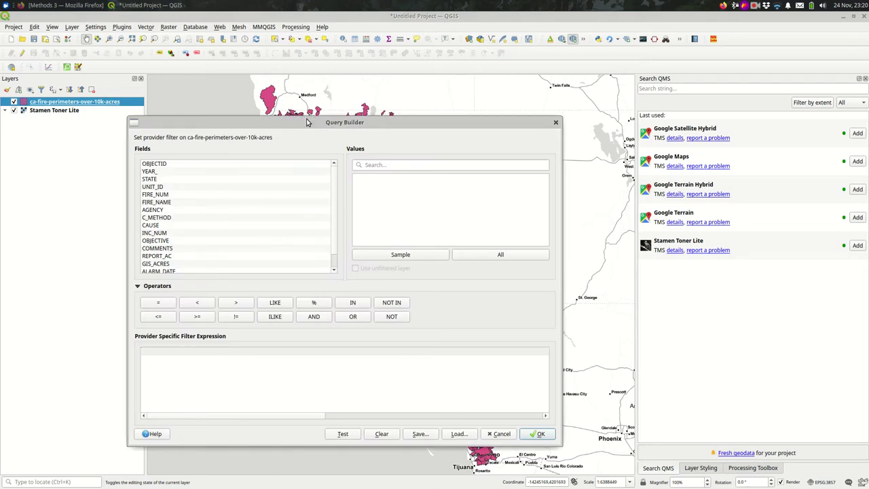
left_click_drag(304, 127, 610, 88)
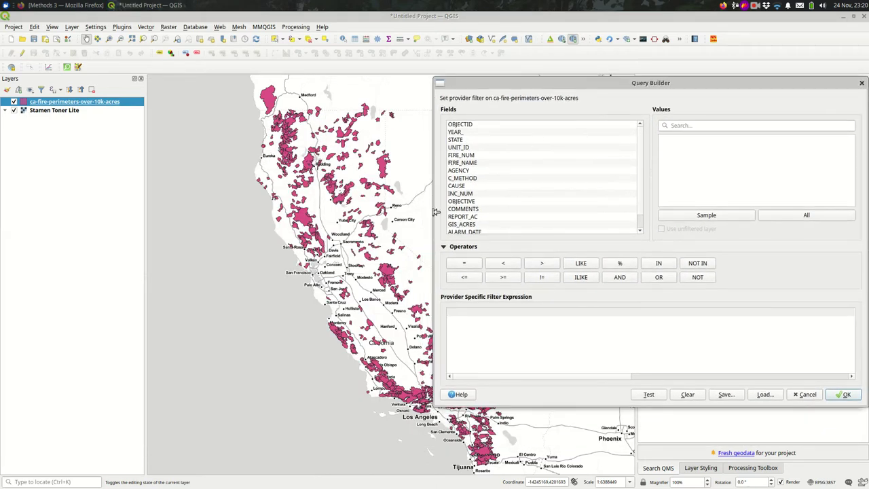
left_click_drag(433, 213, 538, 218)
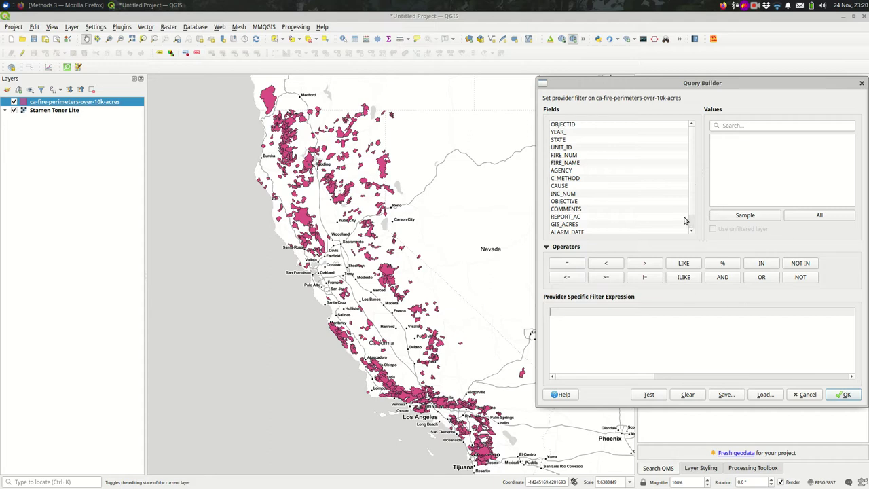
scroll(676, 219, "down", 1)
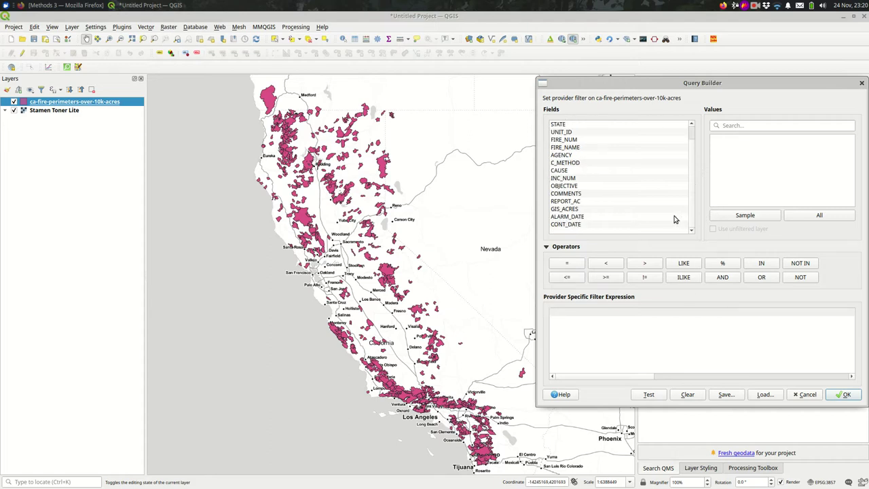
Build and apply the filter "GIS_ACRES" > 200000, checking sample acreage values.
left_click(653, 210)
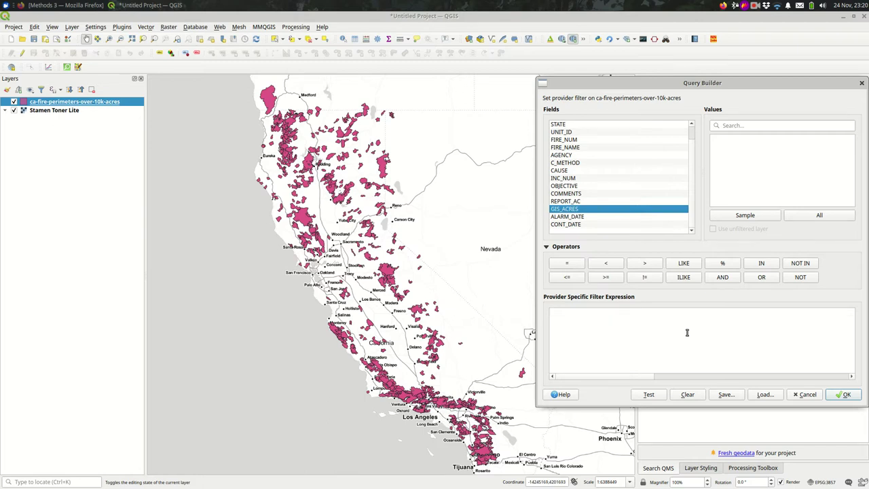
double_click(611, 212)
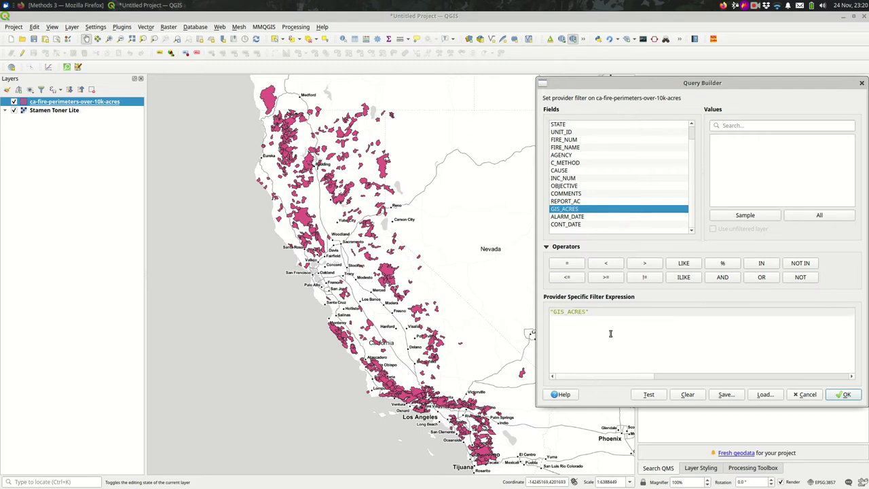
left_click(777, 219)
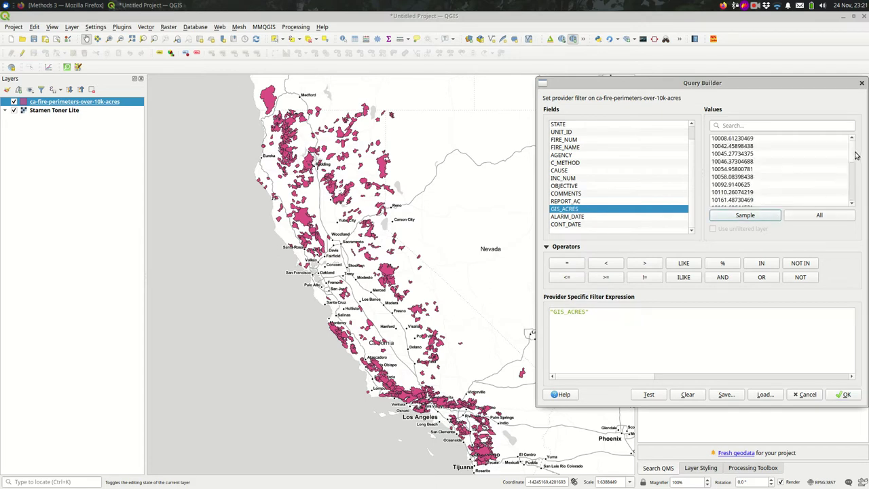
mouse_move(853, 153)
left_mouse_down()
mouse_move(853, 216)
mouse_move(847, 143)
left_mouse_up()
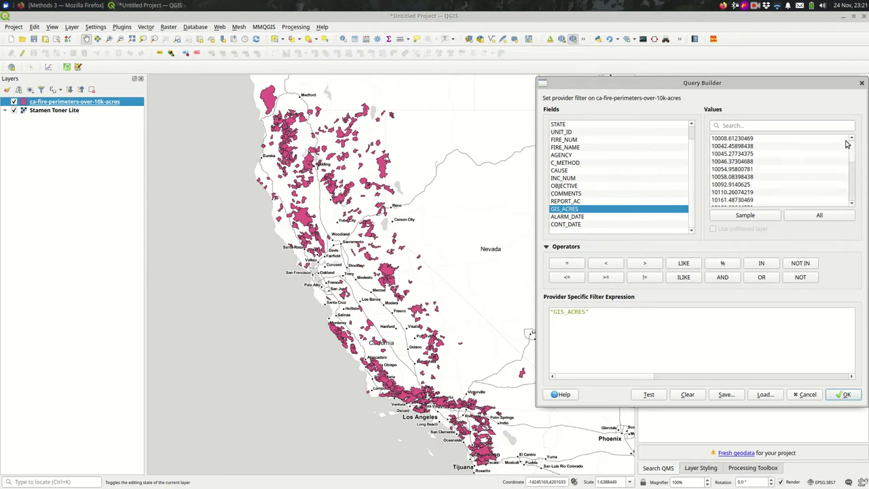
left_click(662, 339)
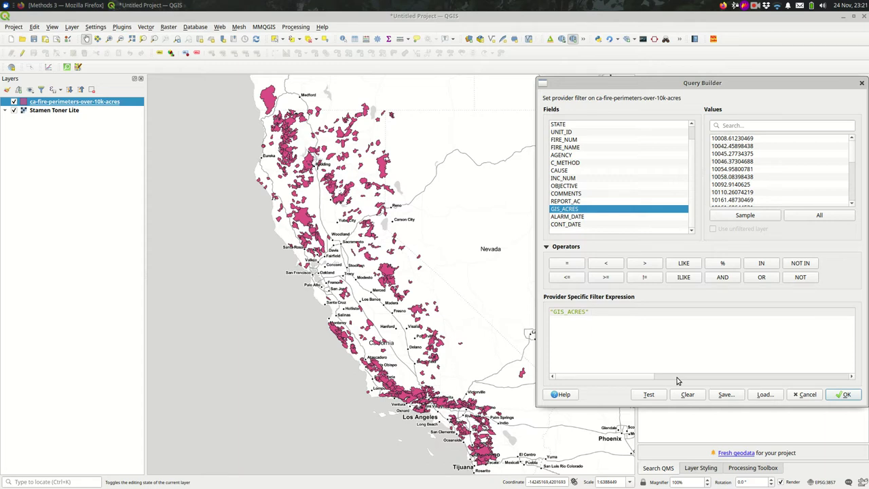
type("> 200000")
left_click(846, 394)
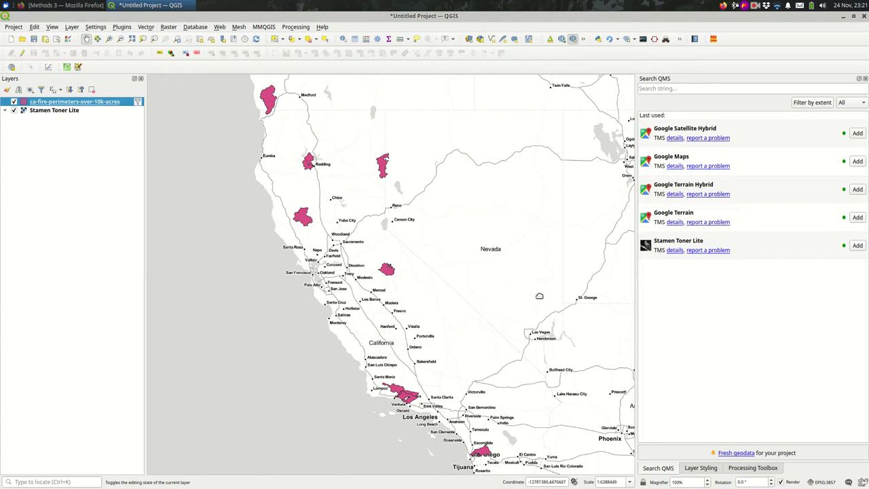
Identify the RUSH fire polygon and check its GIS_ACRES value.
left_click(343, 39)
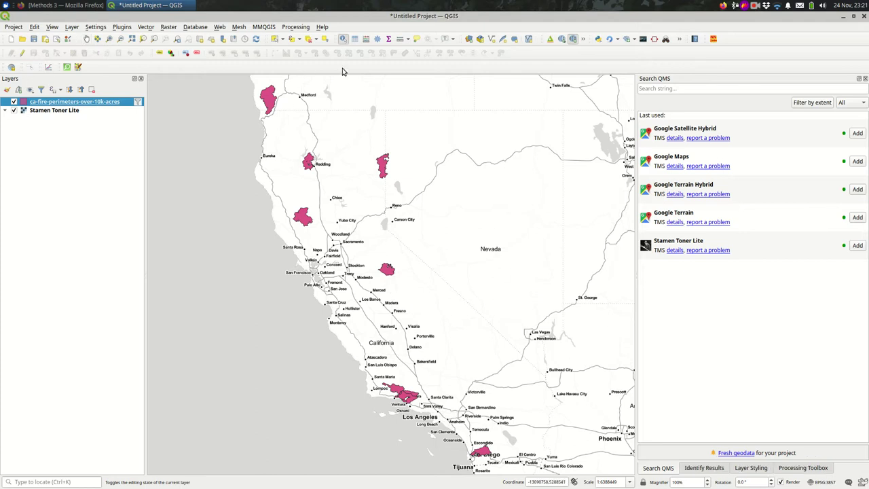
left_click(384, 172)
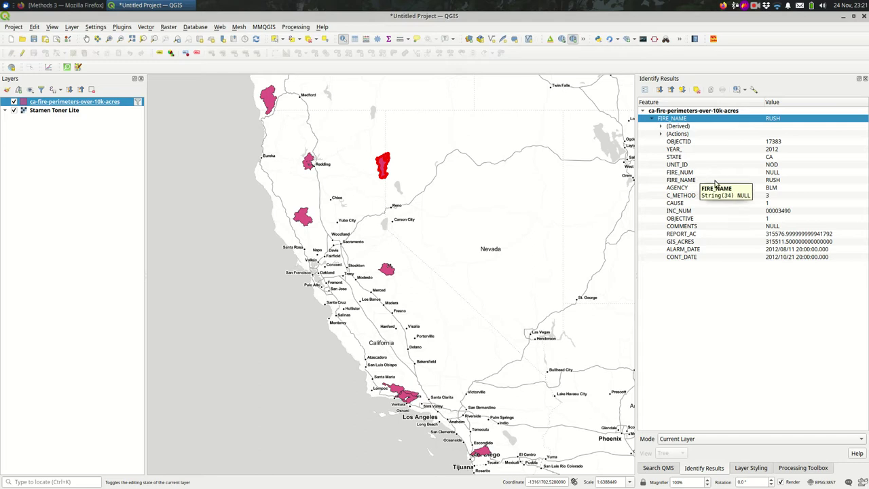
left_click(707, 241)
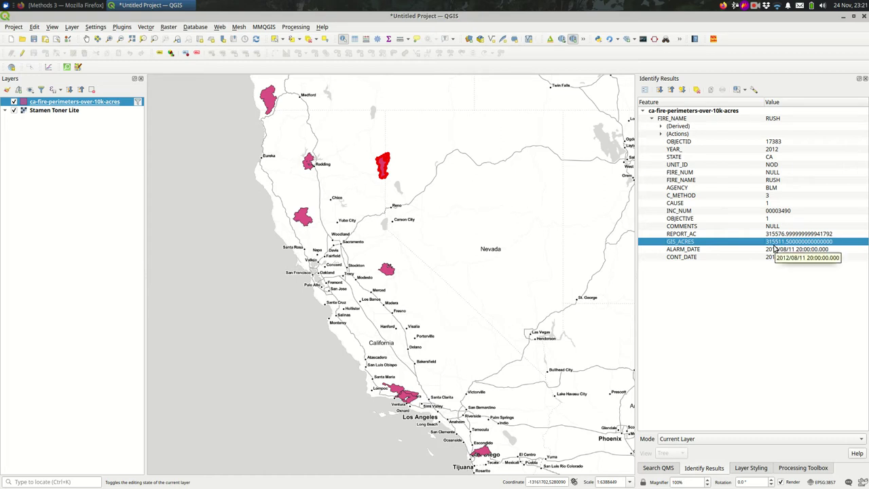
left_click(459, 188)
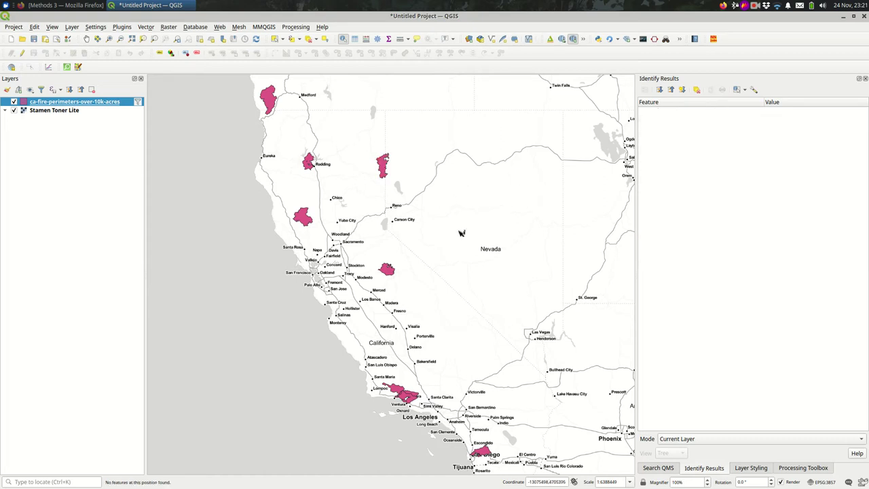
Reopen the layer's Query Builder to confirm "GIS_ACRES" > 200000, then cancel.
right_click(54, 106)
left_click(76, 234)
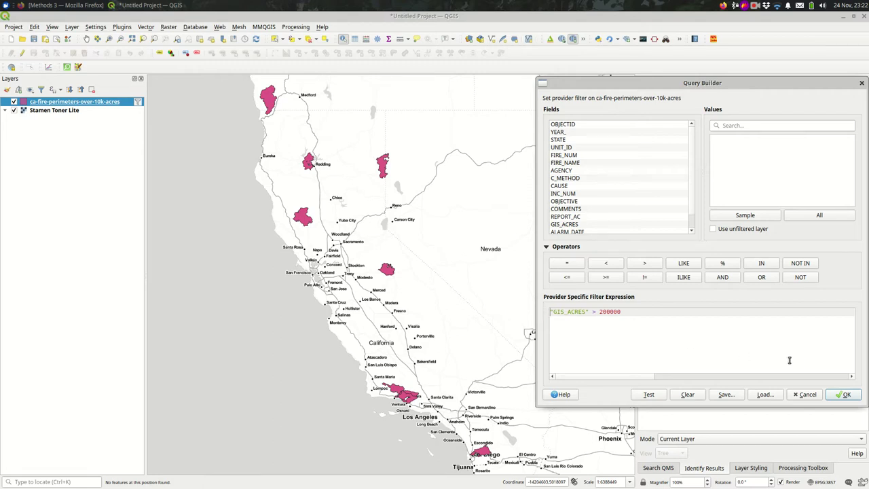
left_click(804, 394)
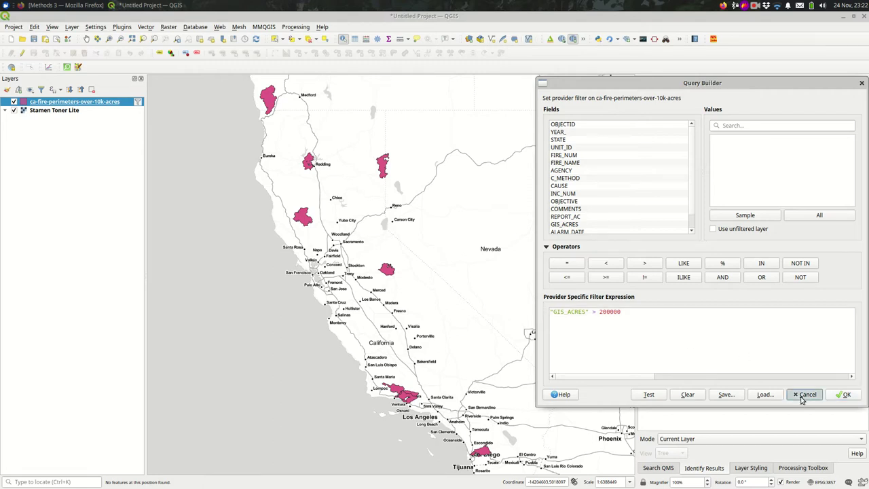
Zoom in and identify the THOMAS and MATILIJA fire perimeters.
scroll(418, 422, "up", 1)
scroll(418, 421, "up", 1)
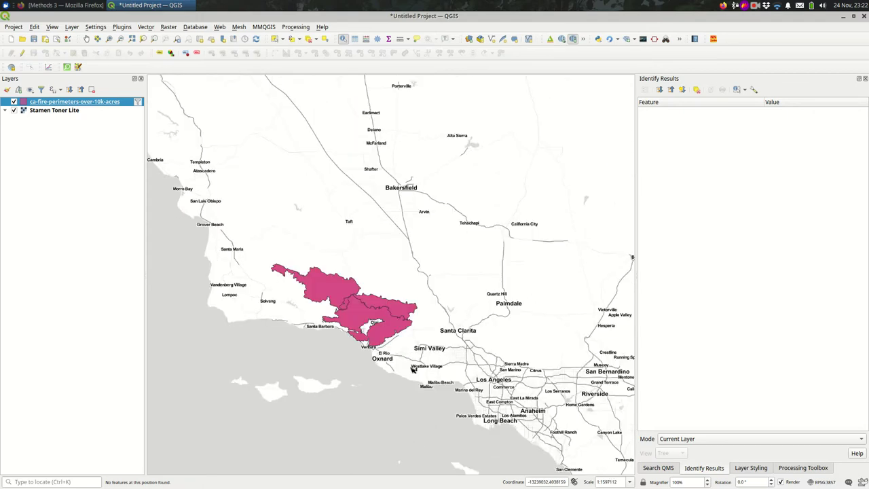
left_click(387, 325)
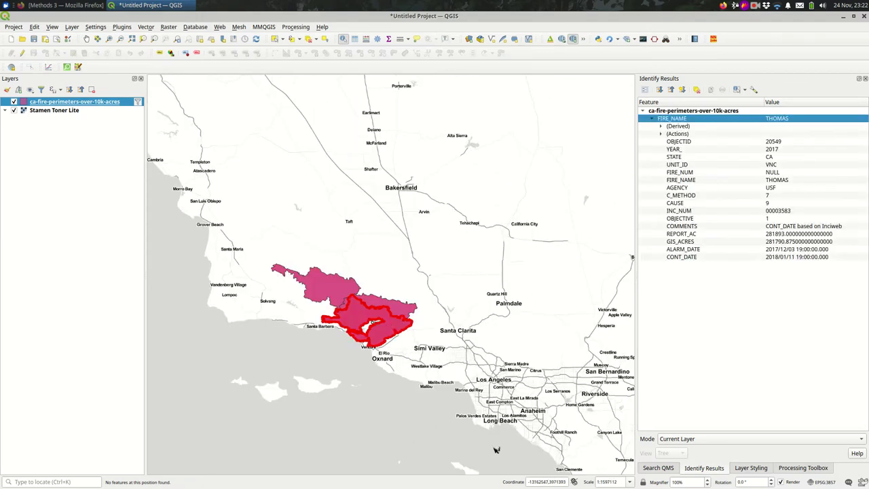
left_click(396, 308)
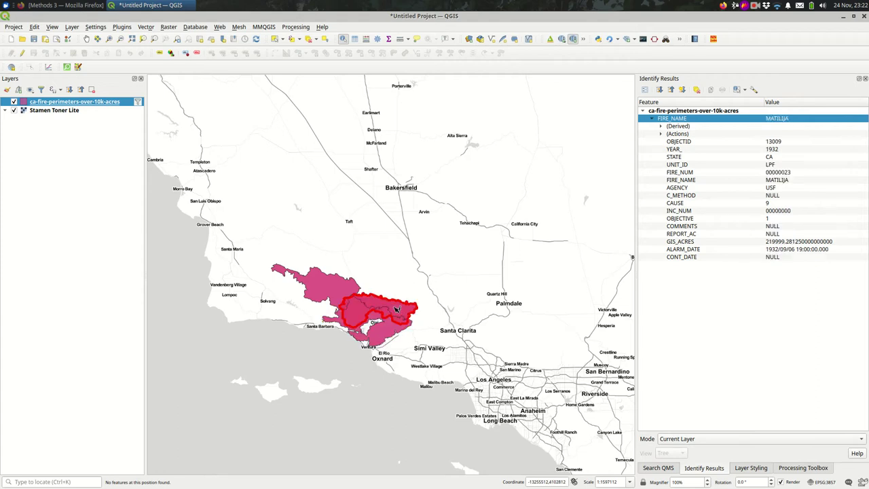
Change the layer filter threshold to "GIS_ACRES" > 100000.
right_click(83, 100)
left_click(101, 231)
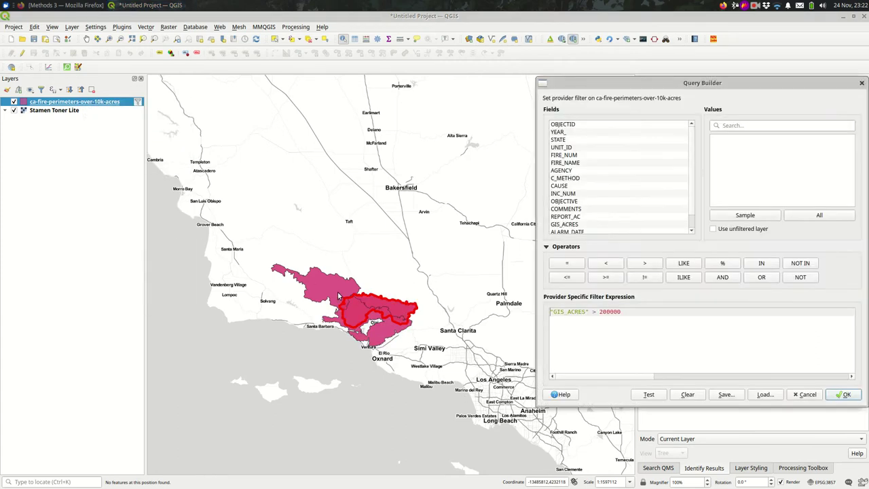
left_click(690, 315)
key("Left")
key("Left")
key("Left")
key("Left")
key("Left")
key("BackSpace")
type("1")
left_click(842, 397)
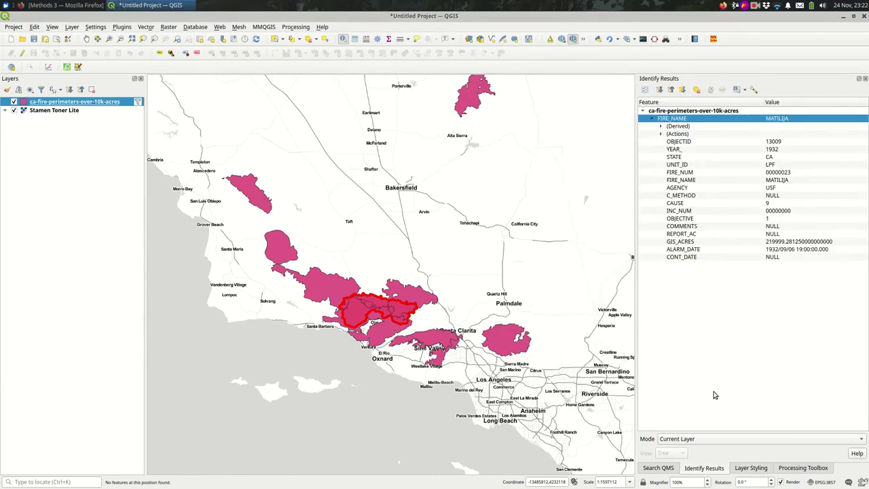
Identify the Clampitt Fire near Simi Valley and check its UNIT_ID value.
left_click(434, 345)
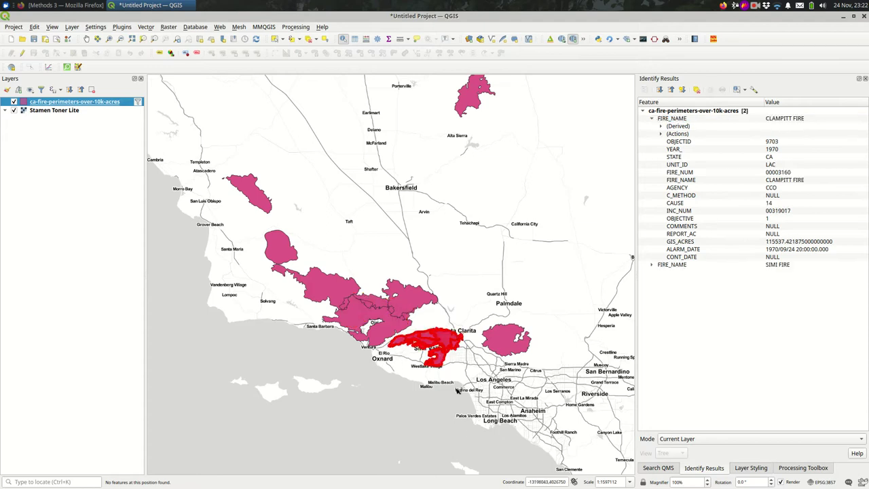
left_click(761, 167)
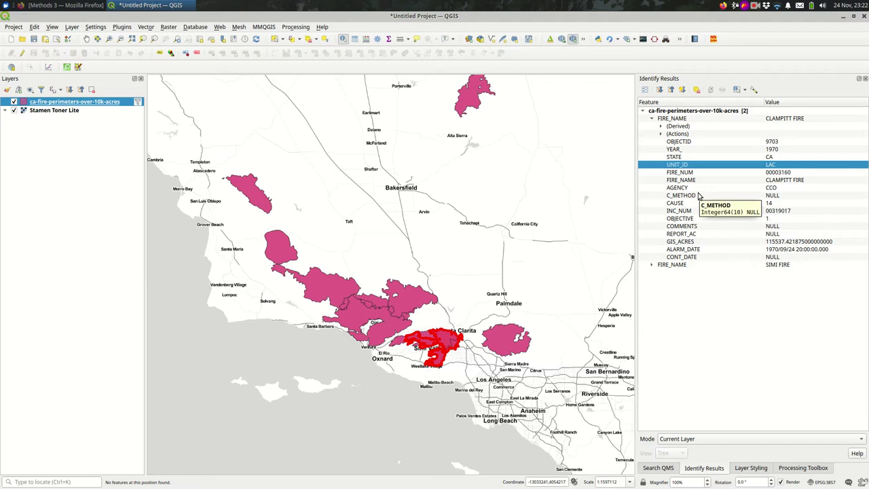
right_click(63, 101)
Reopen the filter and append AND "UNIT_ID" = to the acreage expression.
left_click(82, 230)
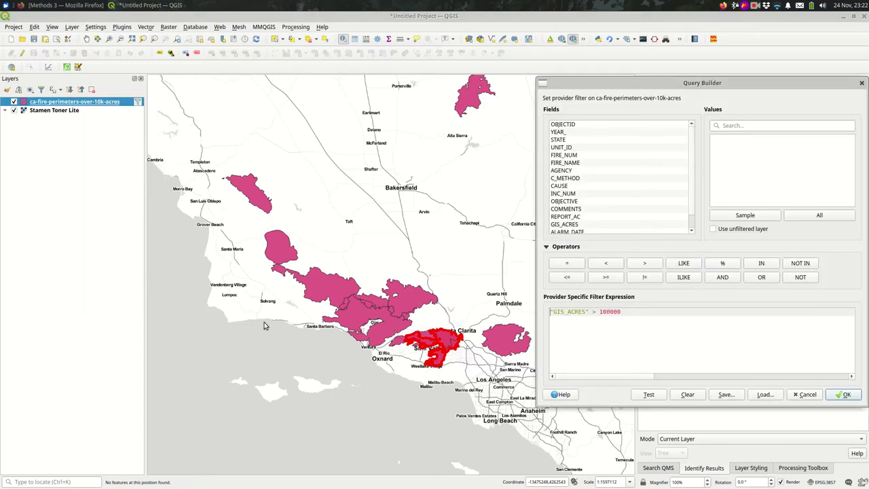
left_click_drag(718, 320, 474, 327)
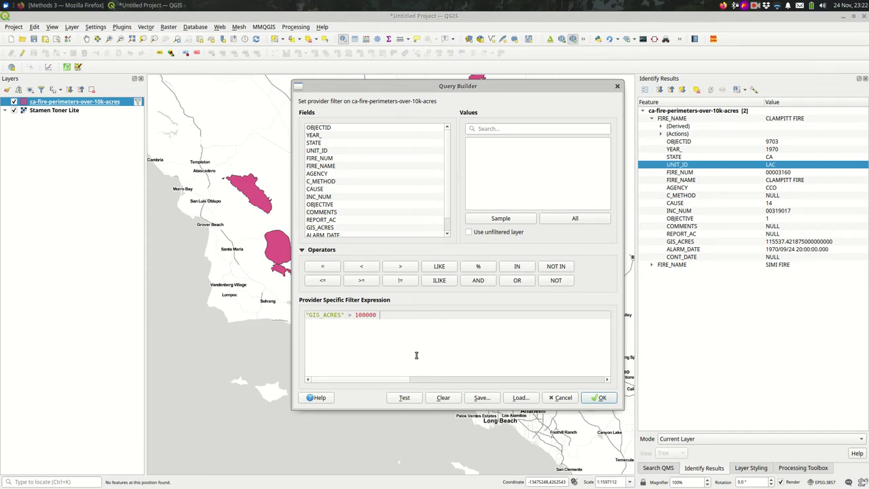
type("AND")
left_click(338, 150)
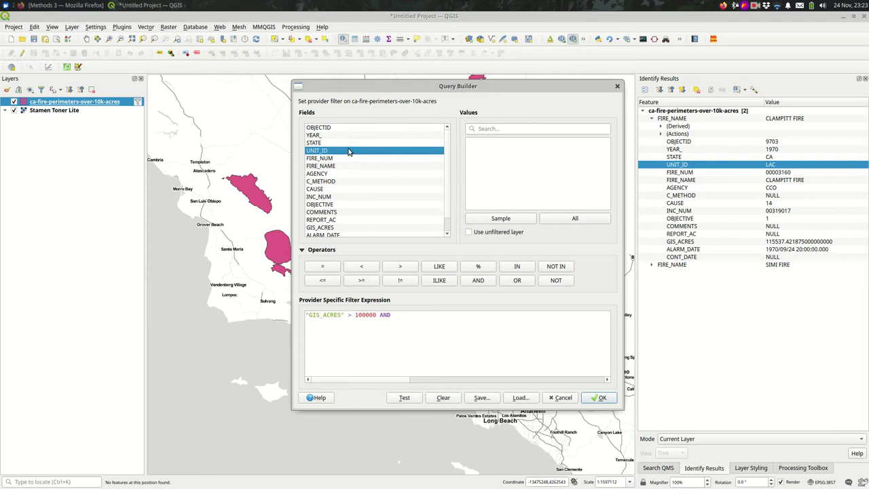
double_click(350, 150)
left_click(324, 268)
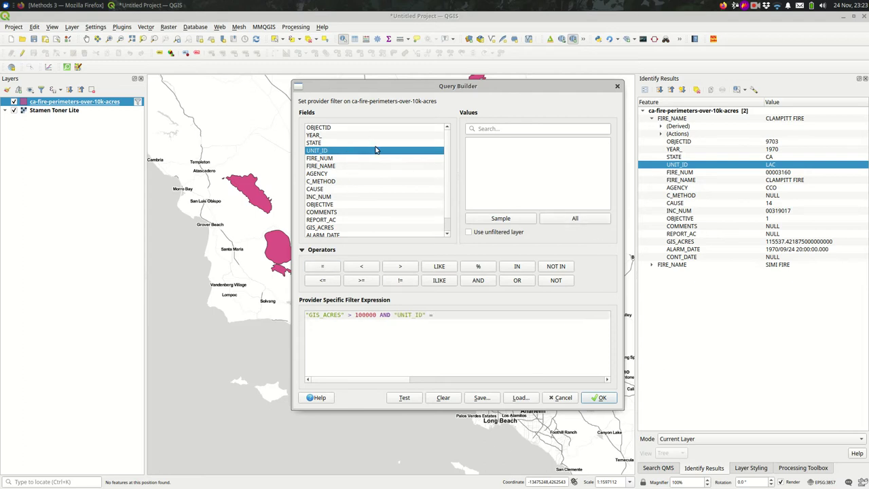
Pick 'LAC' from the searched UNIT_ID values and apply the combined filter.
left_click(566, 222)
left_click(534, 130)
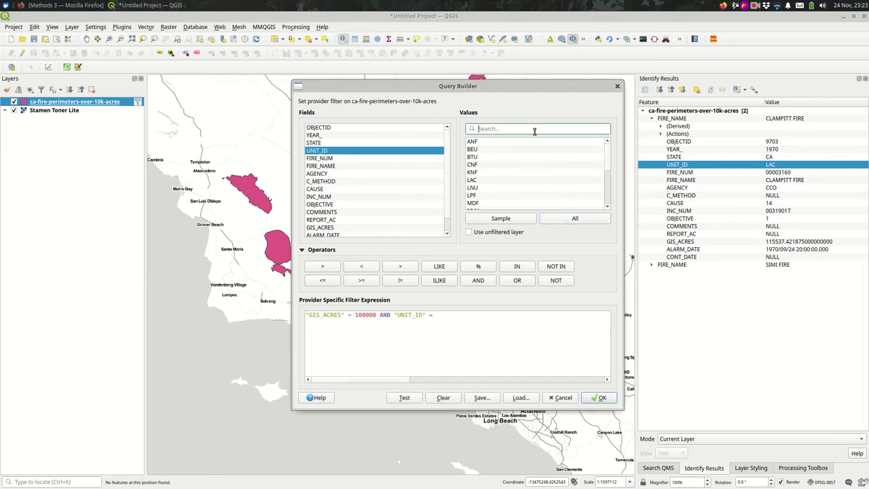
type("la")
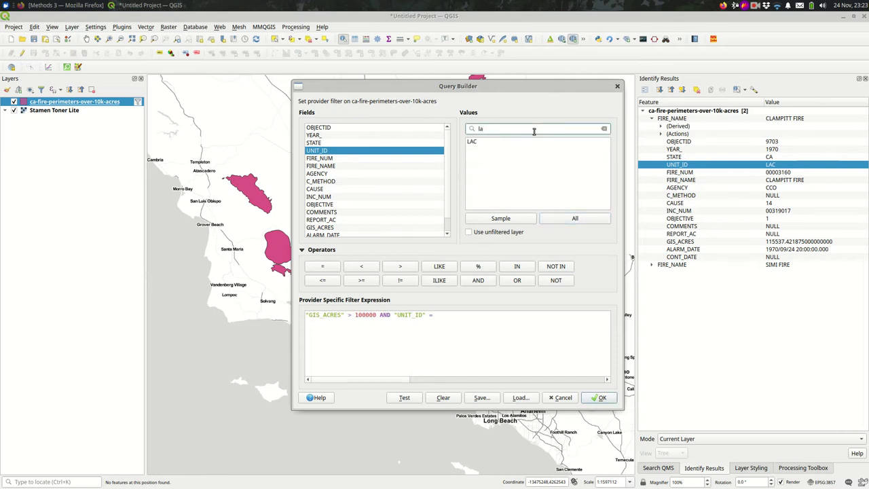
left_click(537, 141)
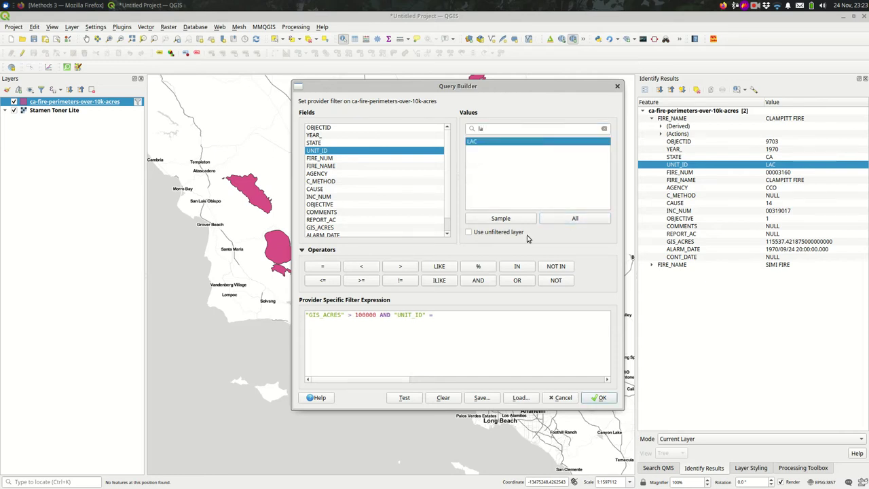
double_click(519, 144)
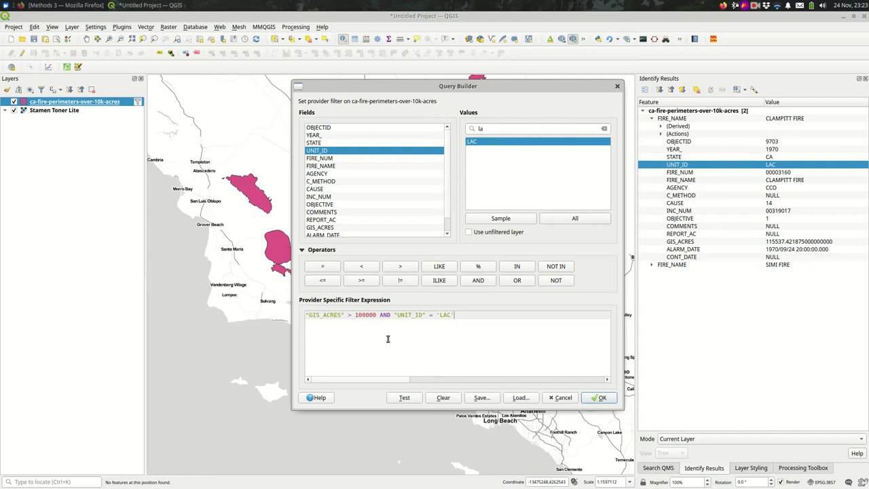
left_click(600, 399)
Identify the remaining Clampitt Fire, showing UNIT_ID LAC and 115537 GIS_ACRES.
scroll(412, 297, "down", 2)
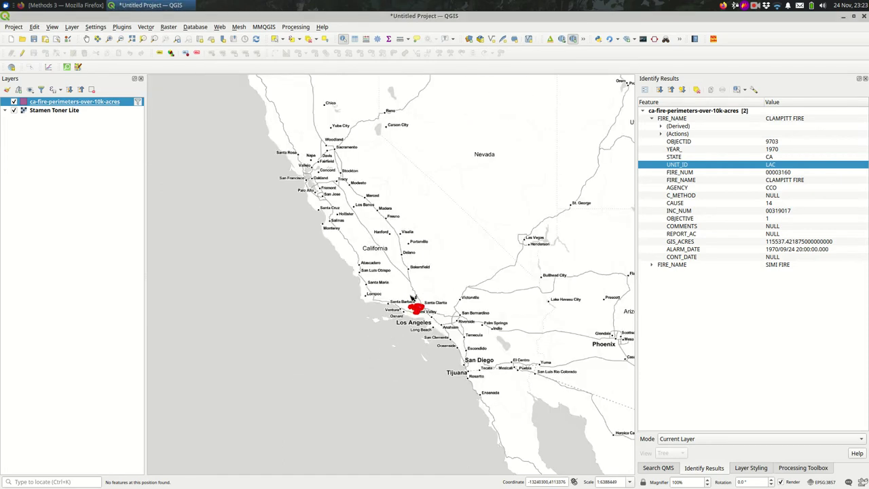
left_click(458, 398)
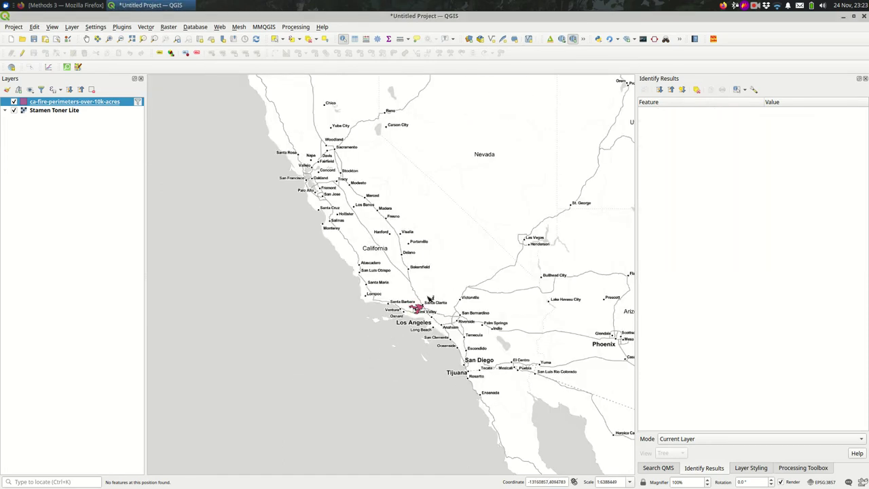
scroll(397, 254, "down", 1)
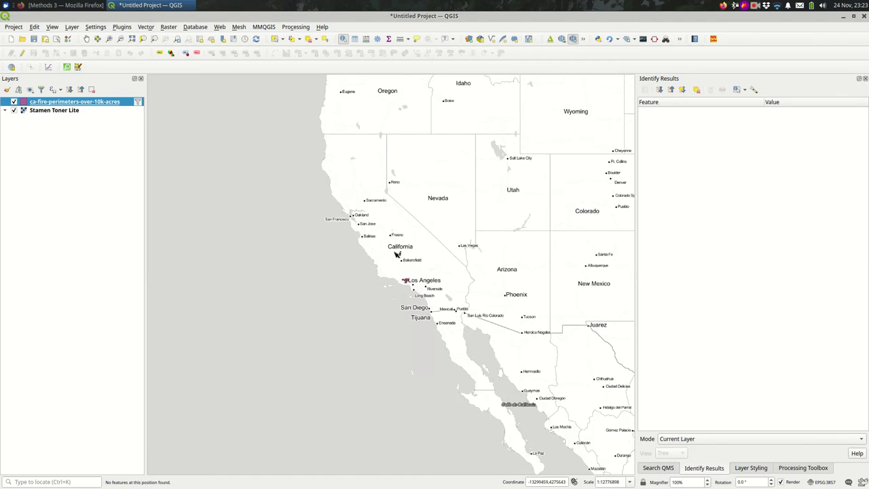
scroll(398, 254, "up", 3)
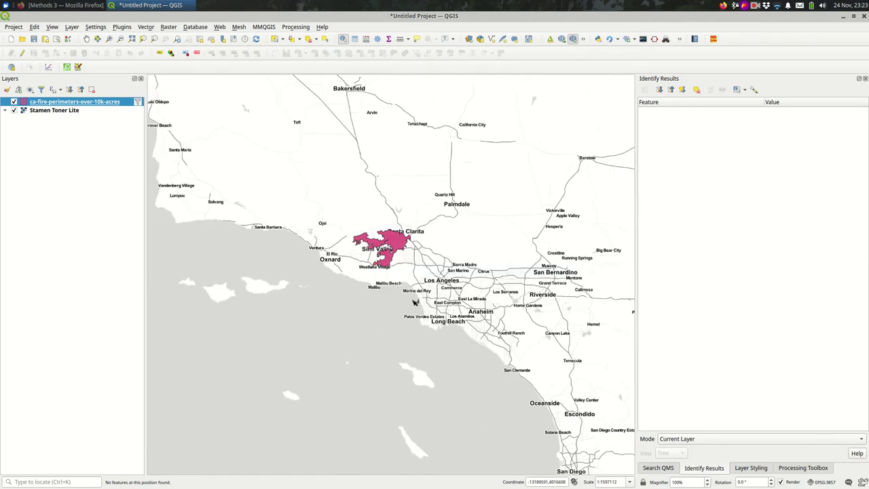
left_click(400, 245)
left_click_drag(460, 354, 451, 407)
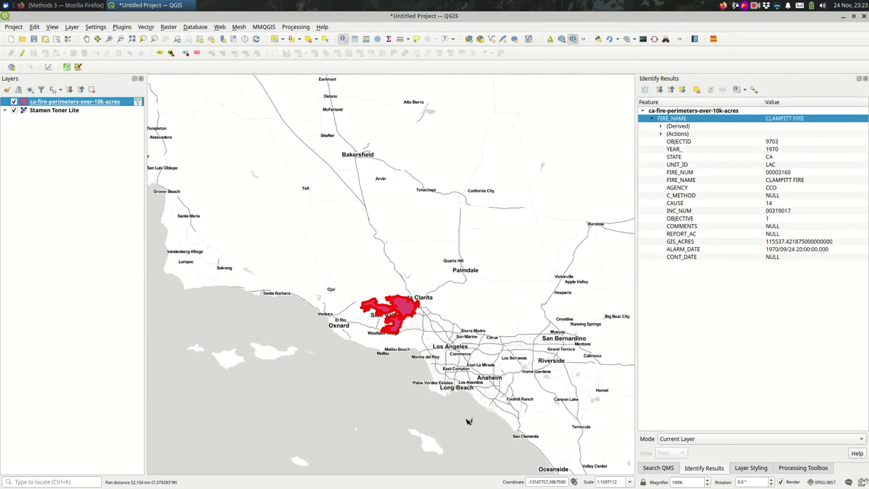
Clear the fire layer's filter expression and apply it so all perimeters show.
scroll(420, 382, "up", 1)
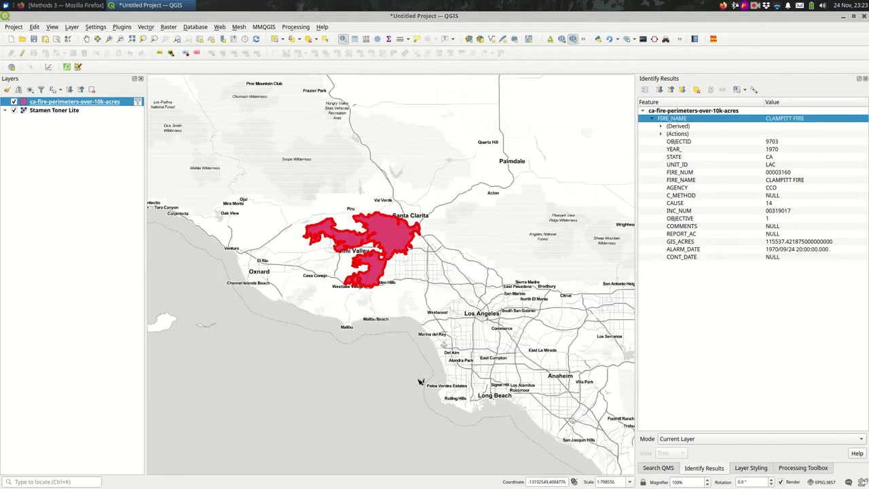
scroll(420, 381, "down", 1)
right_click(38, 104)
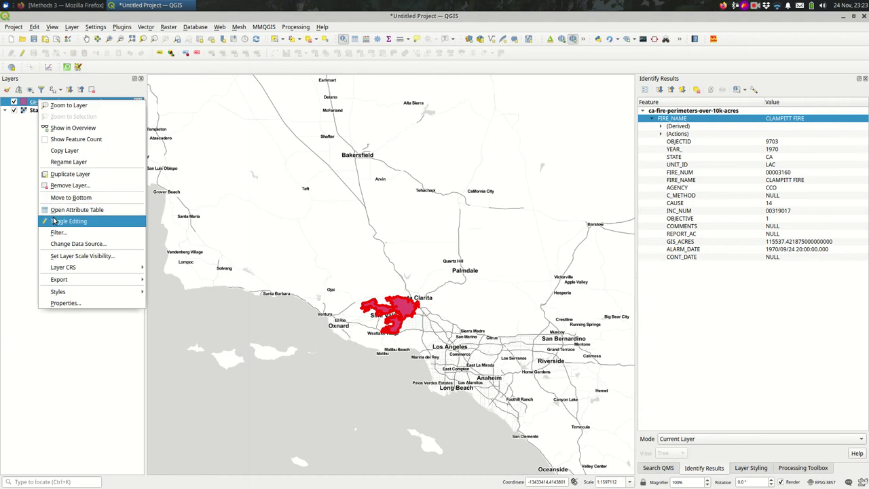
left_click(61, 235)
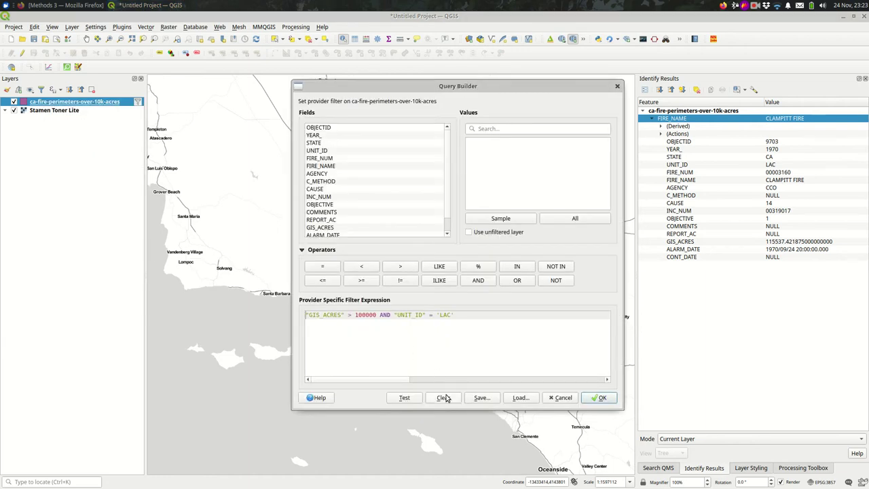
left_click(442, 398)
left_click(600, 398)
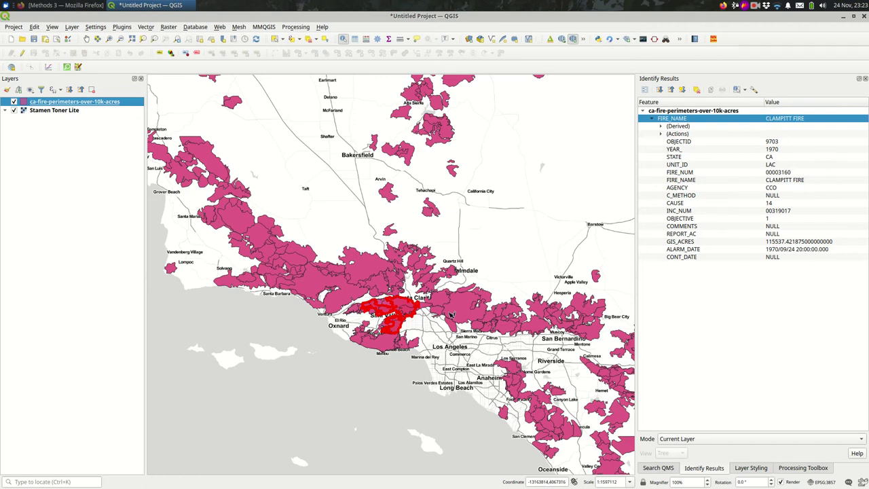
Identify fires north of Los Angeles, near Los Serranos, and the Santiago fire near Anaheim.
left_click(459, 318)
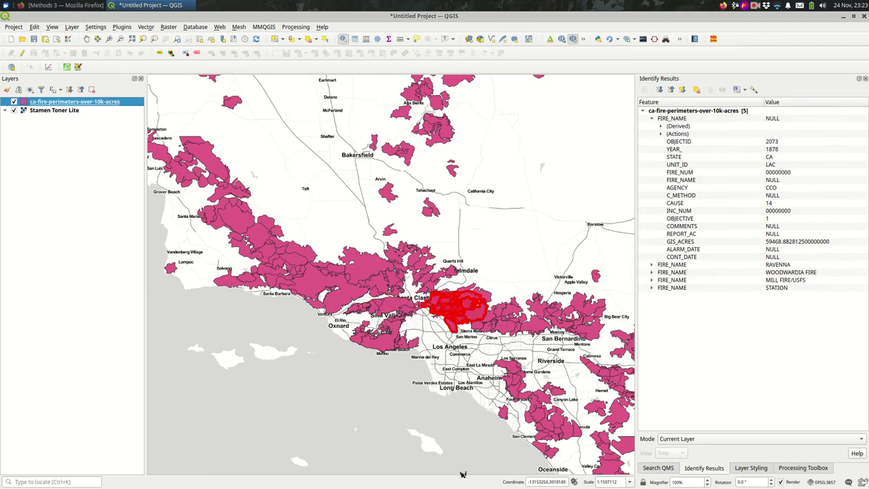
left_click_drag(452, 406, 370, 340)
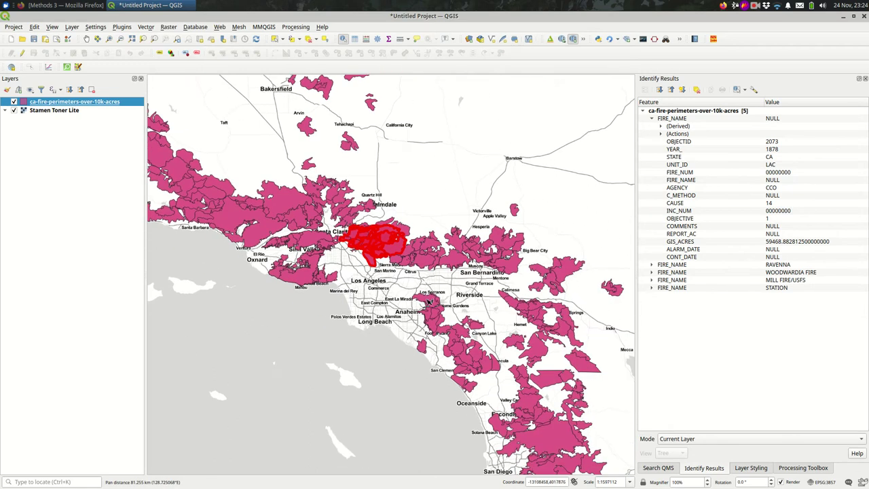
left_click(429, 301)
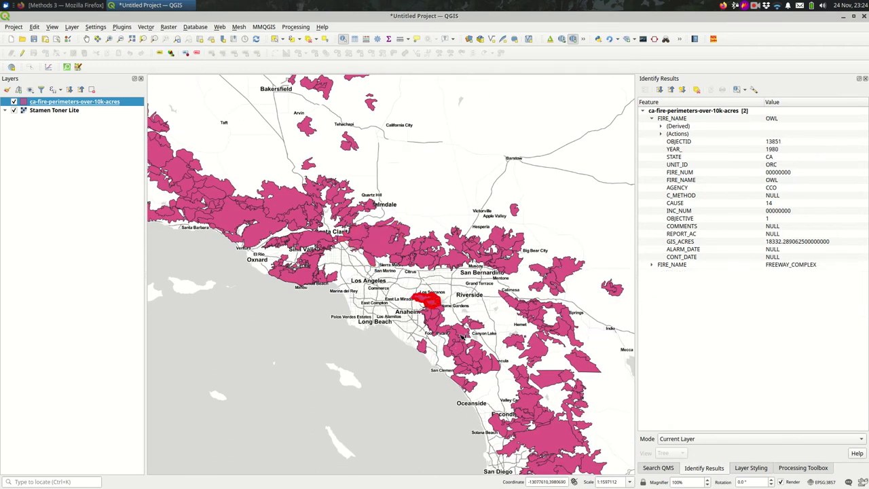
left_click(436, 333)
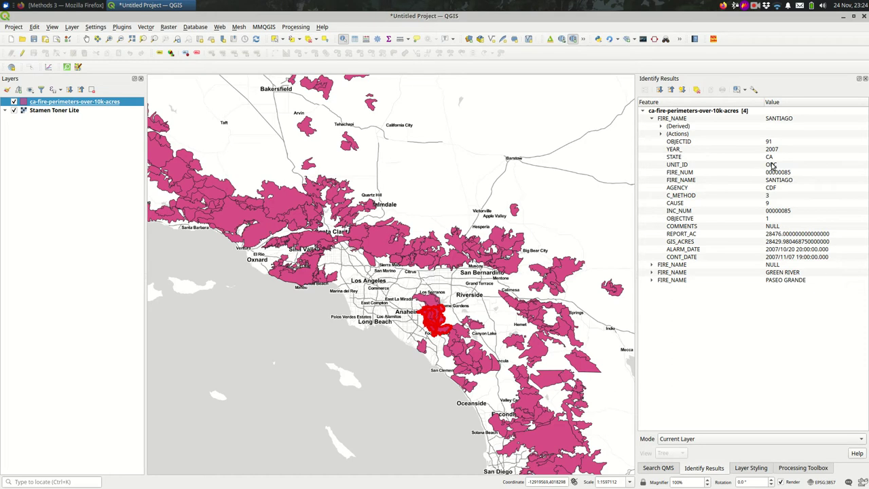
right_click(74, 102)
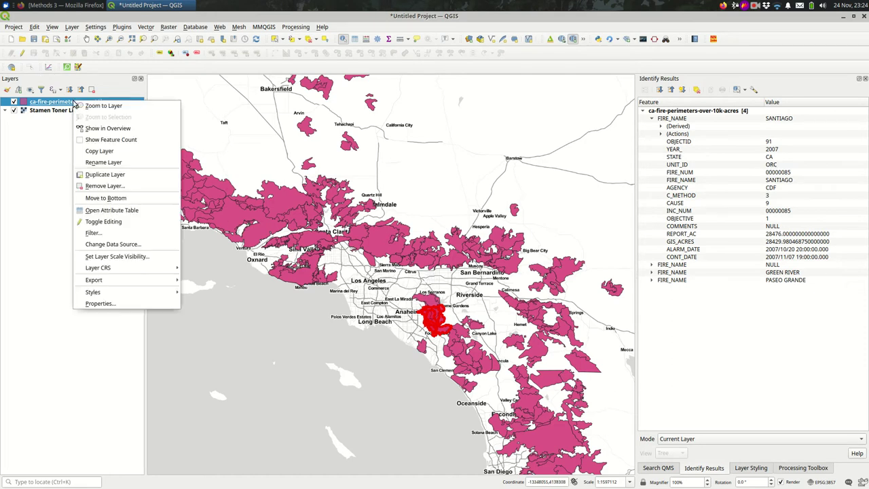
Start a new layer filter reading "UNIT_ID" = 'LAC'.
left_click(133, 237)
left_click(344, 158)
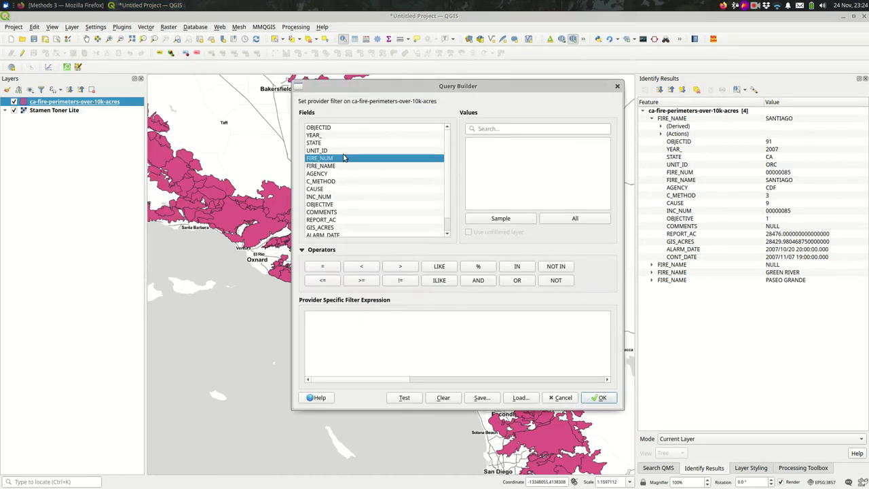
left_click(341, 150)
double_click(342, 150)
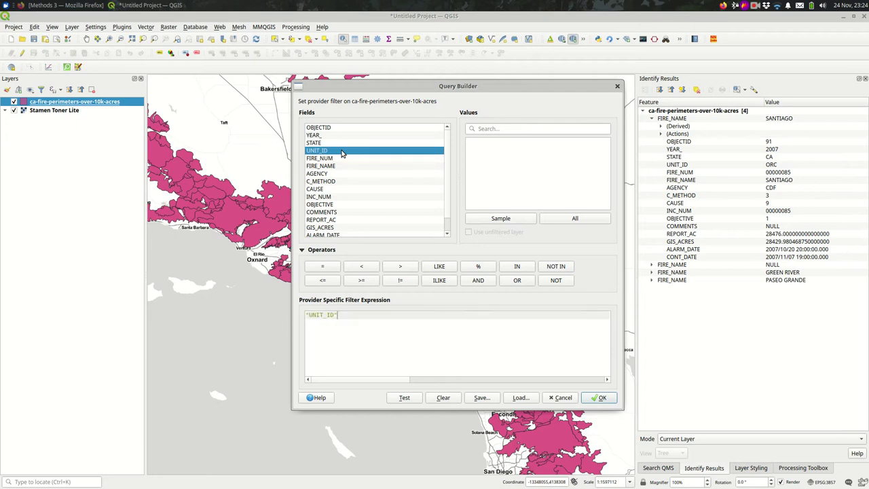
left_click(337, 271)
type("'LAC'")
Add OR "UNIT_ID" = 'ORC' to the expression, apply it, and identify a fire.
left_click(509, 282)
type("\"un")
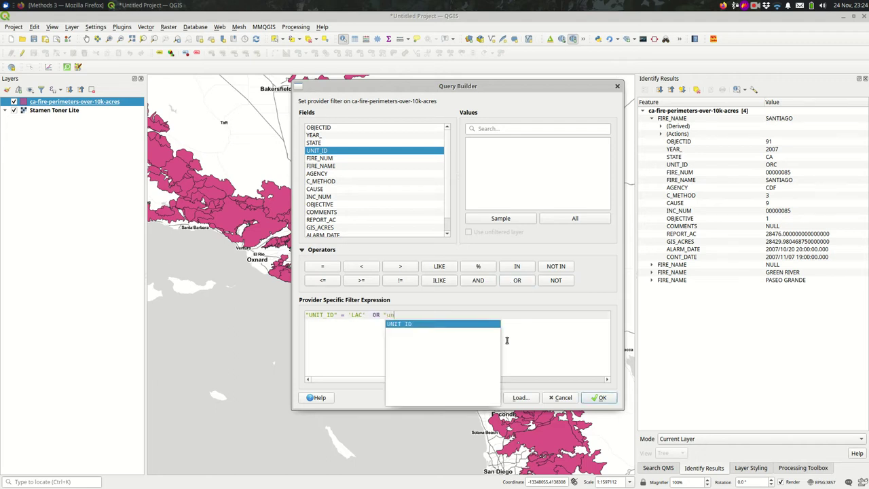
key("Return")
type("\"")
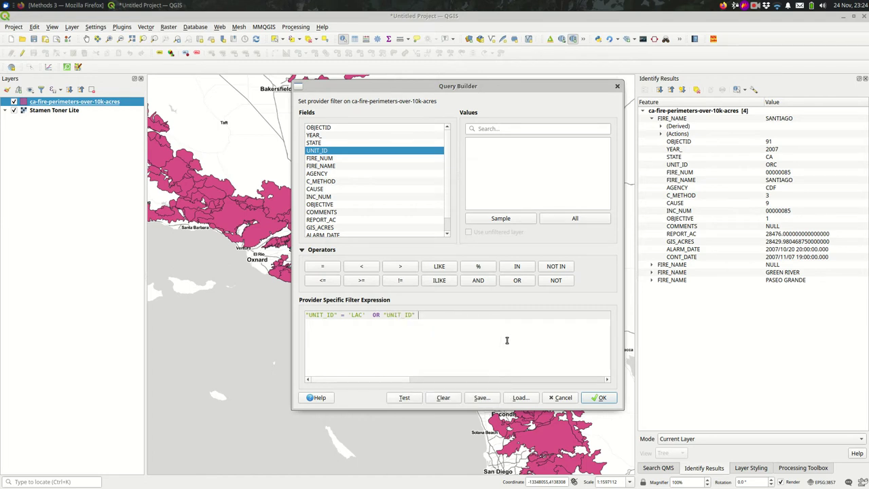
type(" = 'ORC")
left_click(602, 398)
left_click(423, 348)
Review the LAC/ORC fires on the map, then reopen the filter and select its first = operator.
left_click(353, 343)
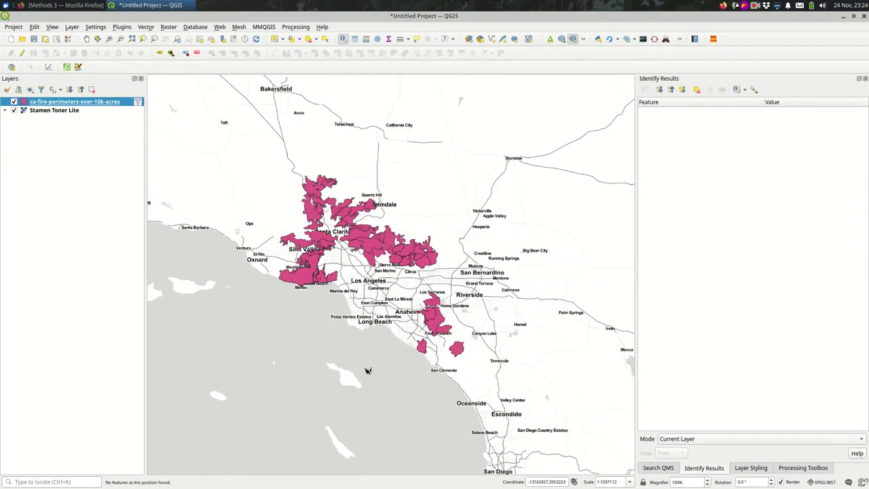
scroll(342, 285, "down", 2)
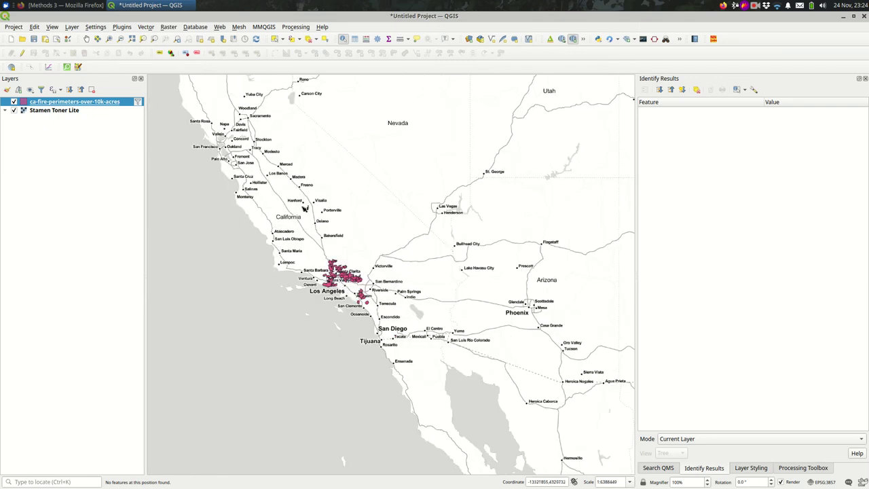
scroll(367, 307, "up", 1)
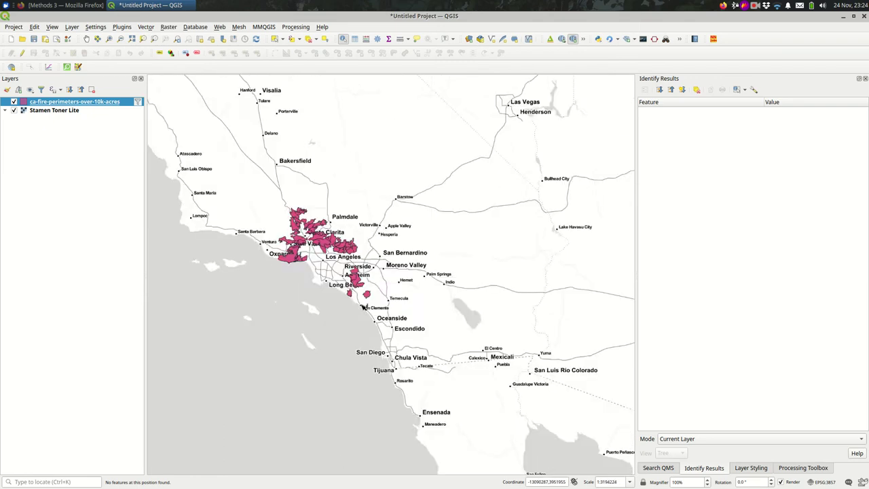
scroll(364, 305, "up", 1)
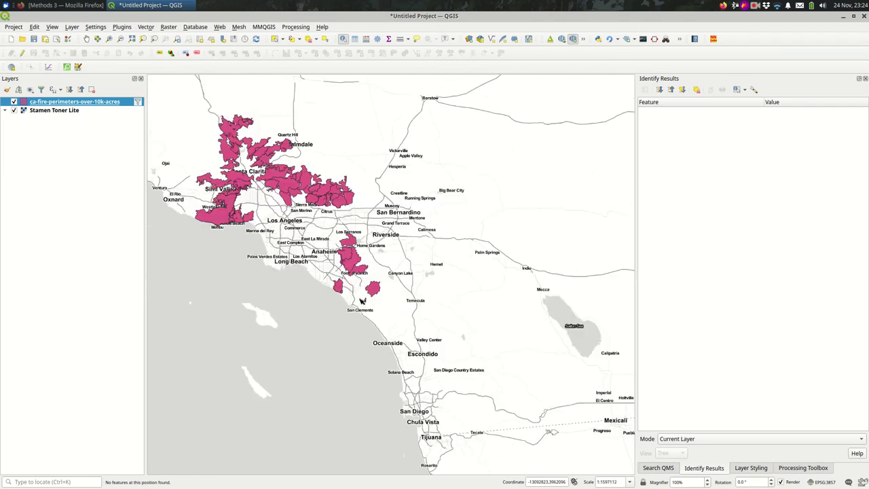
right_click(84, 100)
left_click(146, 228)
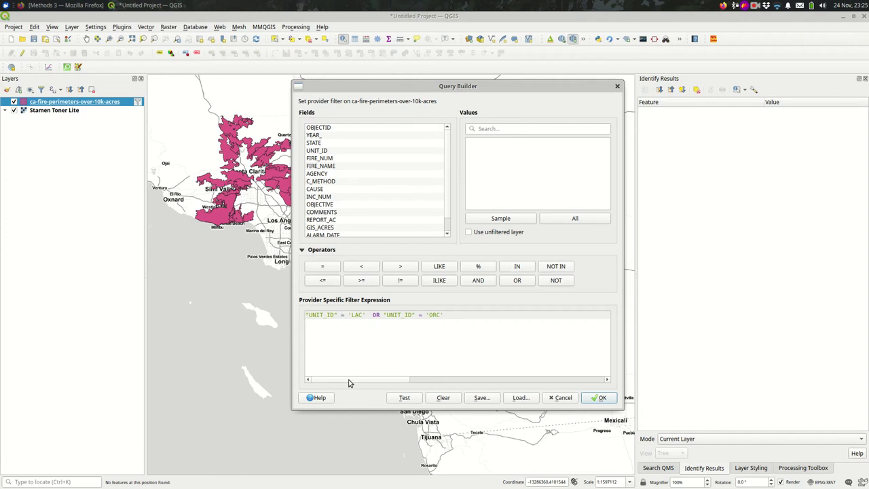
key("shift+Right")
Replace the two OR comparisons with "UNIT_ID" IN ('LAC', 'ORC') and apply the filter.
type("IN")
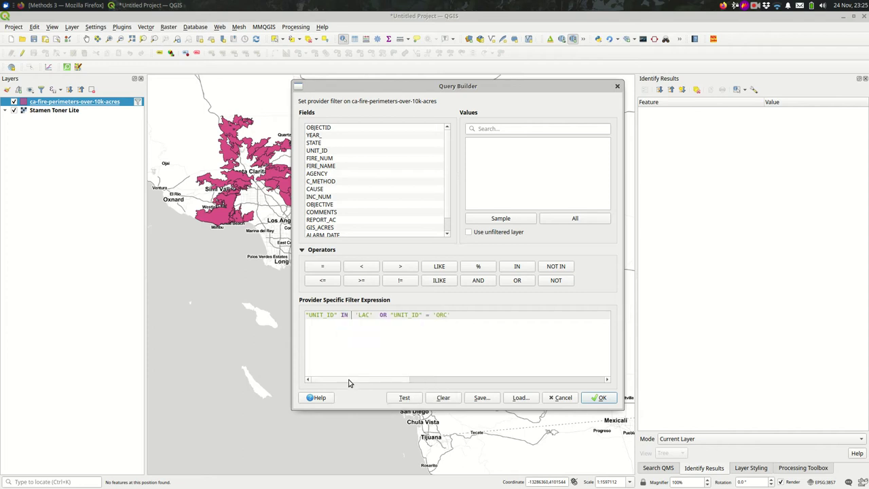
type(" (")
key("Delete")
key("shift+End")
key("shift+Left")
key("shift+Left")
key("shift+Left")
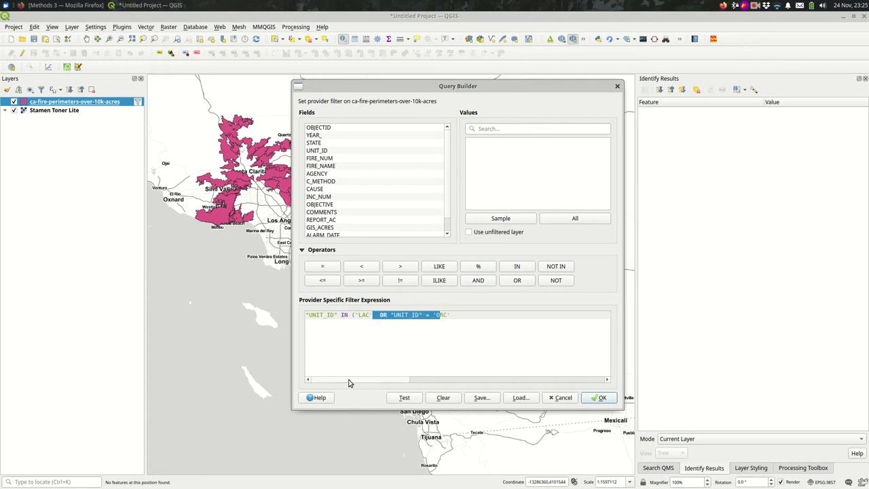
type(", ")
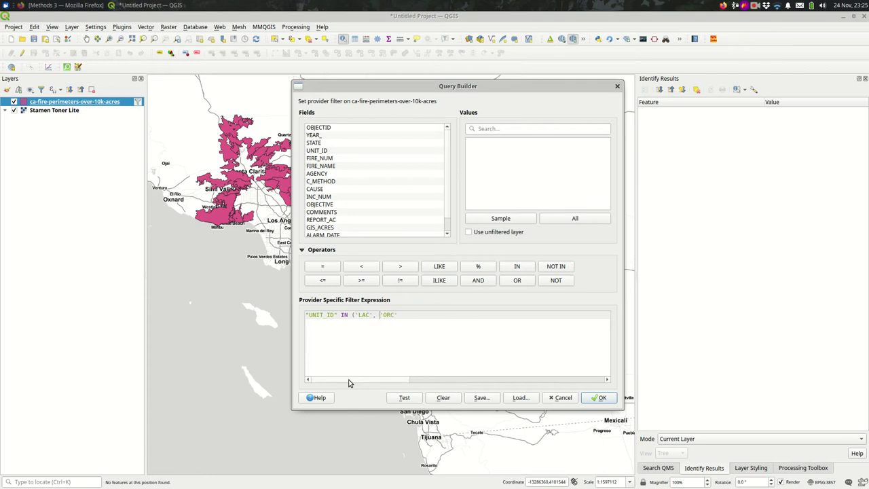
type(")")
left_click_drag(352, 315, 407, 314)
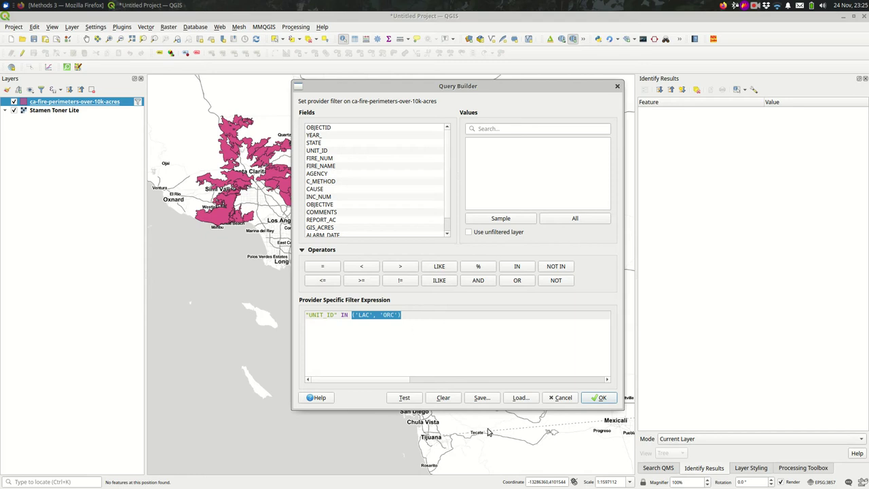
left_click(602, 398)
Clear the fire layer's filter expression so every perimeter shows again.
scroll(388, 284, "down", 1)
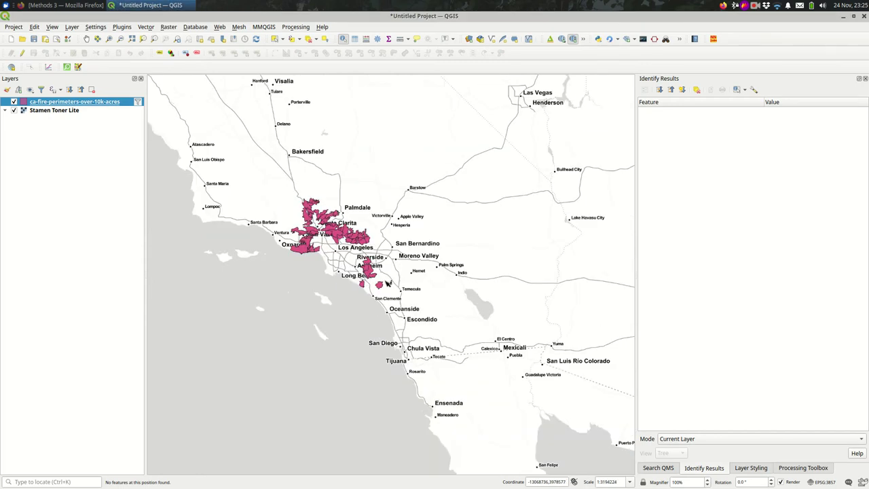
scroll(388, 284, "down", 1)
scroll(387, 284, "up", 2)
right_click(68, 102)
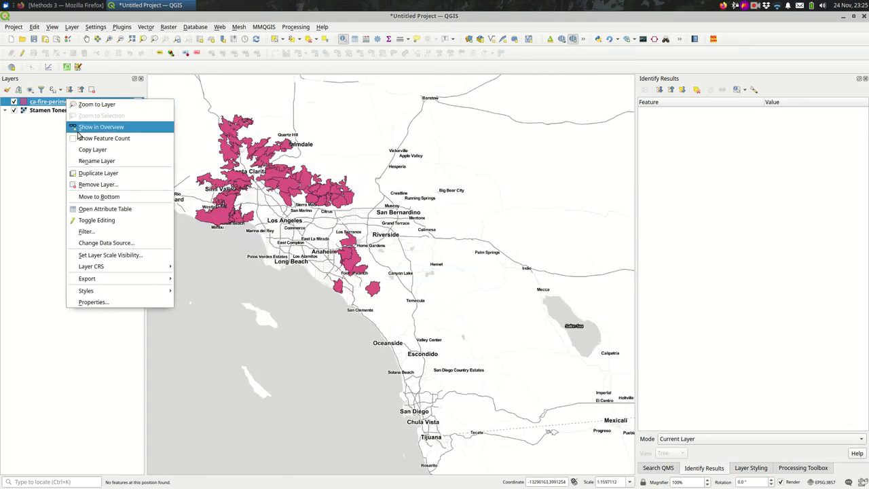
left_click(112, 232)
key("ctrl+a")
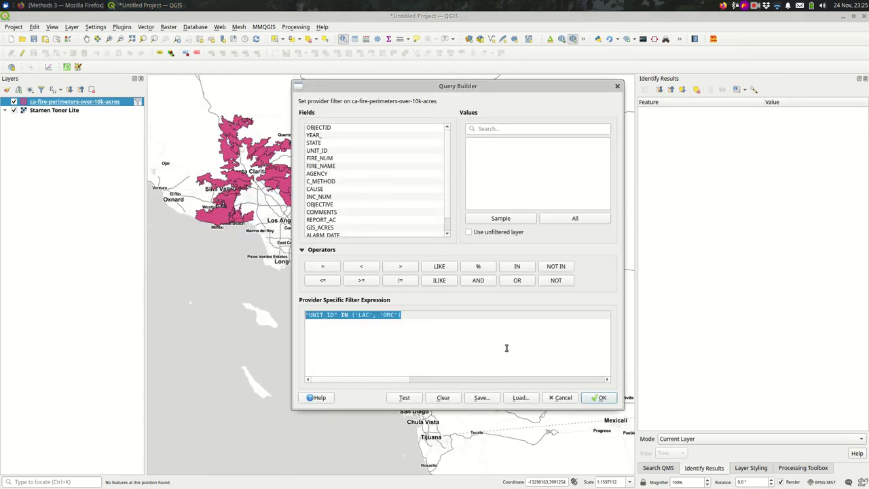
left_click(442, 398)
left_click(600, 398)
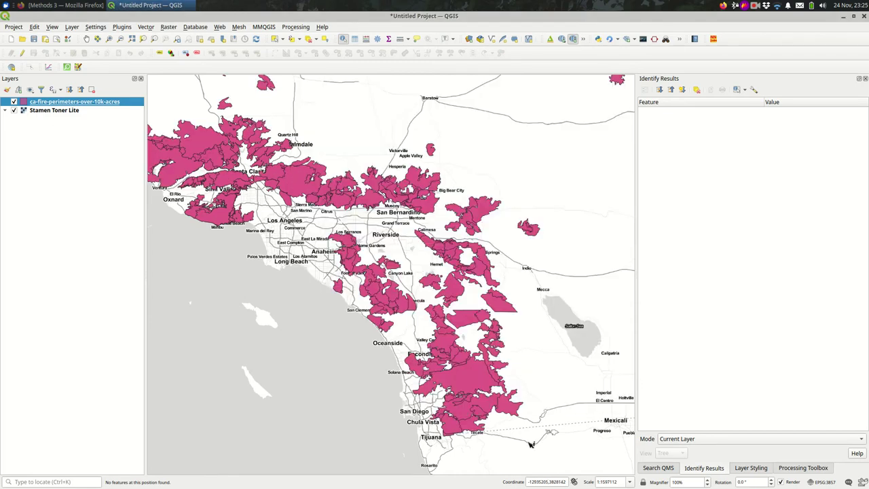
Identify the Sulphur Mountain fire near Ventura, then reopen the layer's filter expression.
scroll(269, 269, "down", 1)
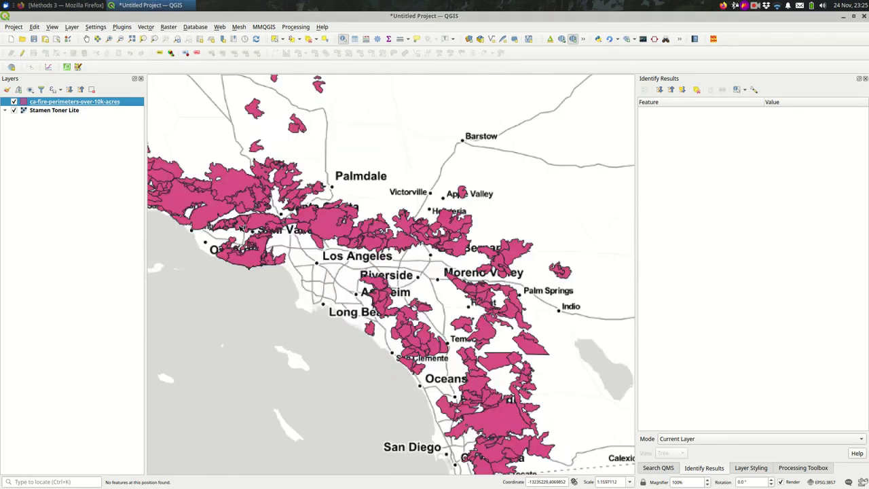
left_click(220, 212)
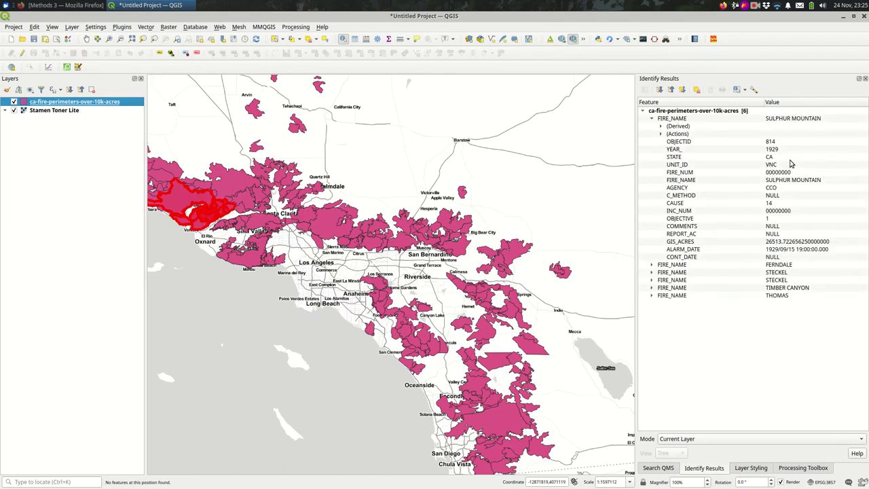
right_click(69, 104)
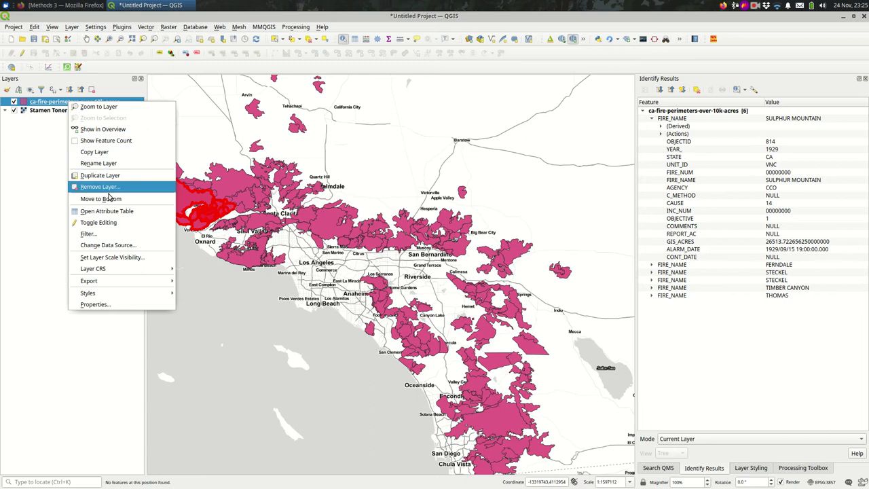
left_click(116, 235)
left_click(406, 324)
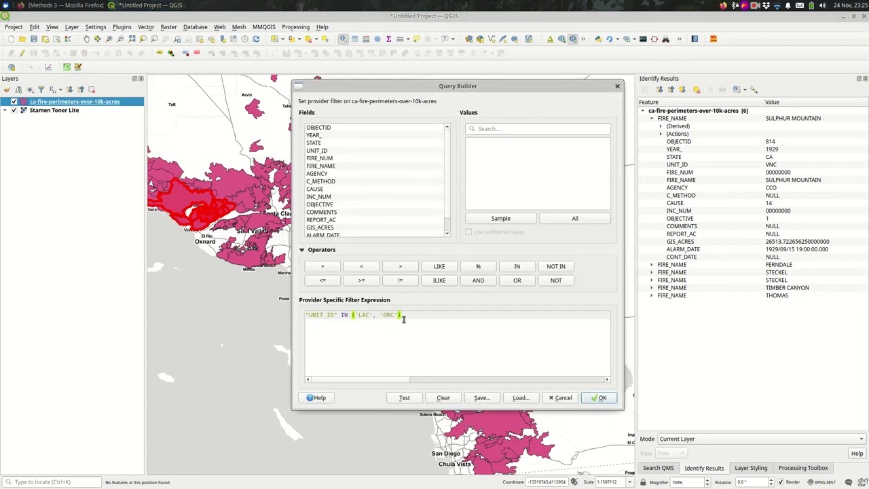
Add 'VNC' to the UNIT_ID IN list and apply the filter.
left_click(397, 317)
type(", 'VNC'")
left_click(602, 398)
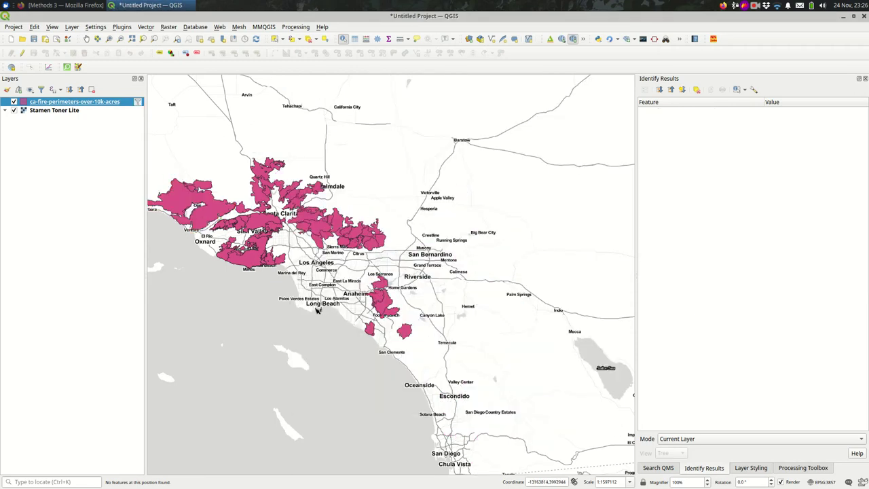
Insert NOT so the filter reads "UNIT_ID" NOT IN ('LAC', 'ORC', 'VNC'), and apply it.
scroll(323, 312, "down", 1)
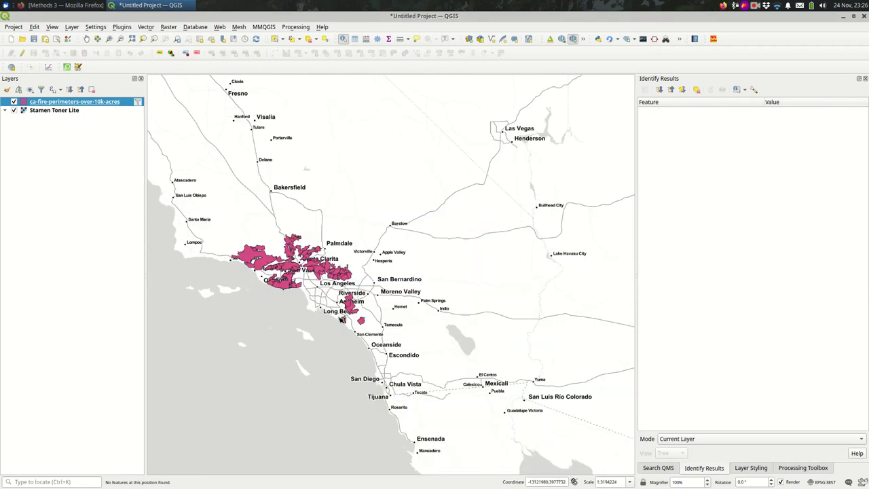
right_click(49, 107)
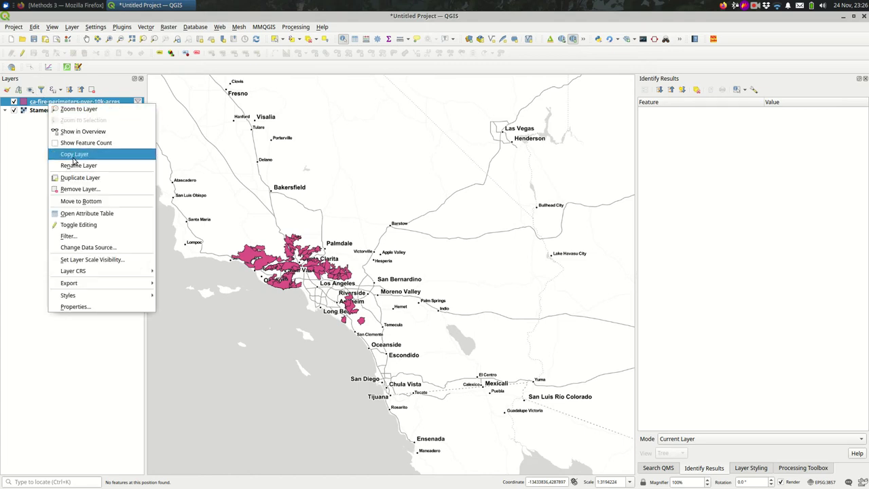
left_click(81, 238)
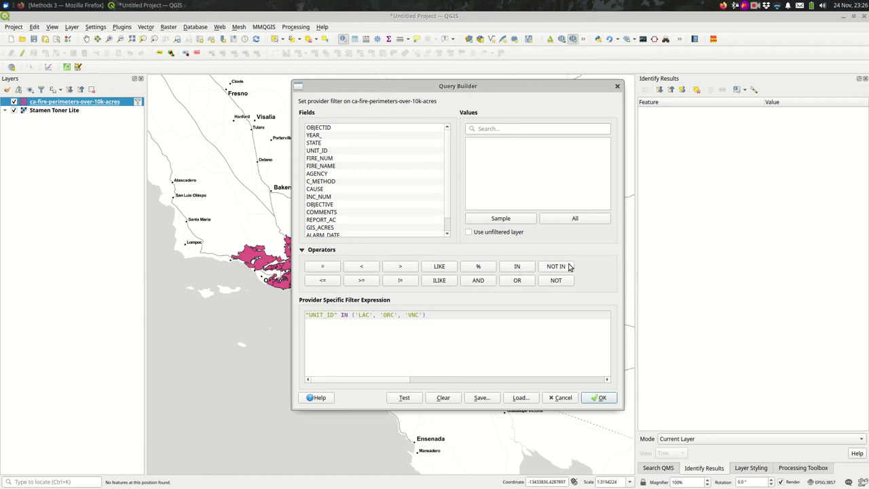
left_click(337, 315)
type("NOT")
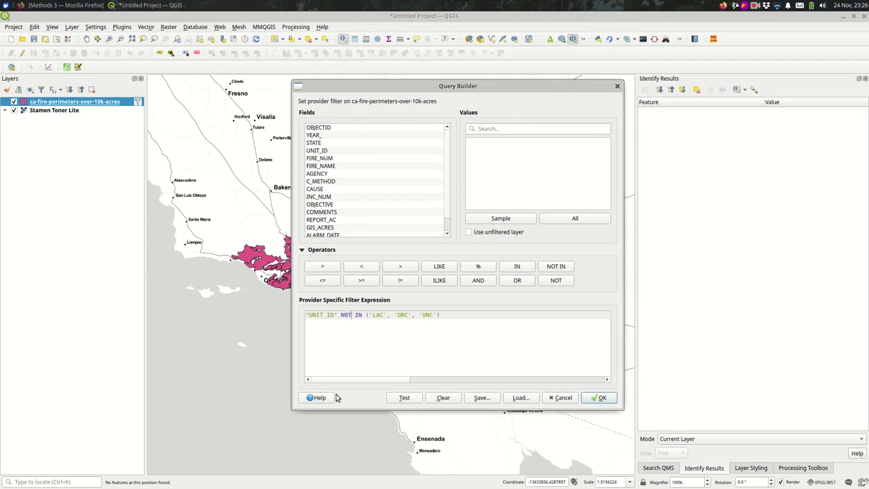
left_click(597, 400)
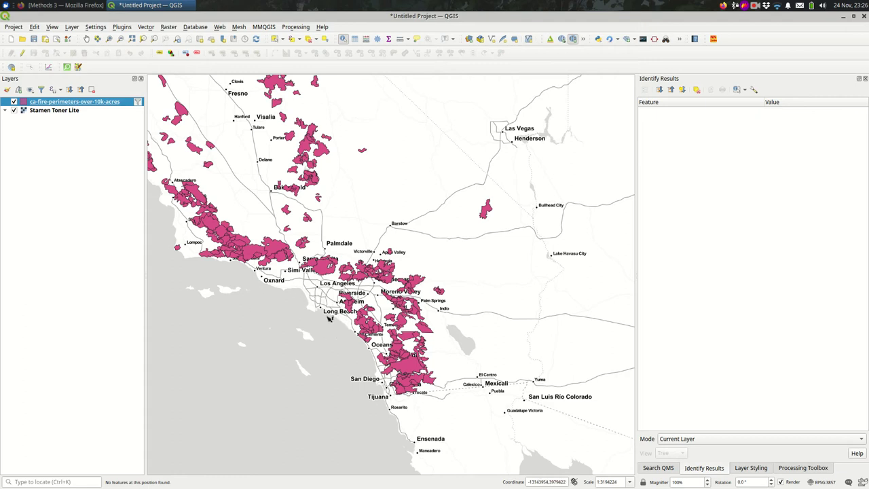
Open the Query Builder for ca-fire-perimeters and select the existing NOT IN expression.
scroll(341, 317, "down", 1)
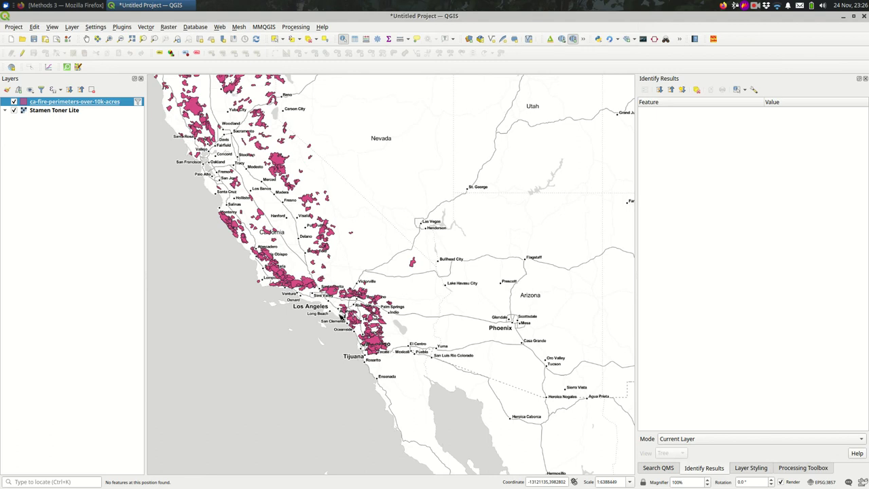
scroll(341, 317, "up", 1)
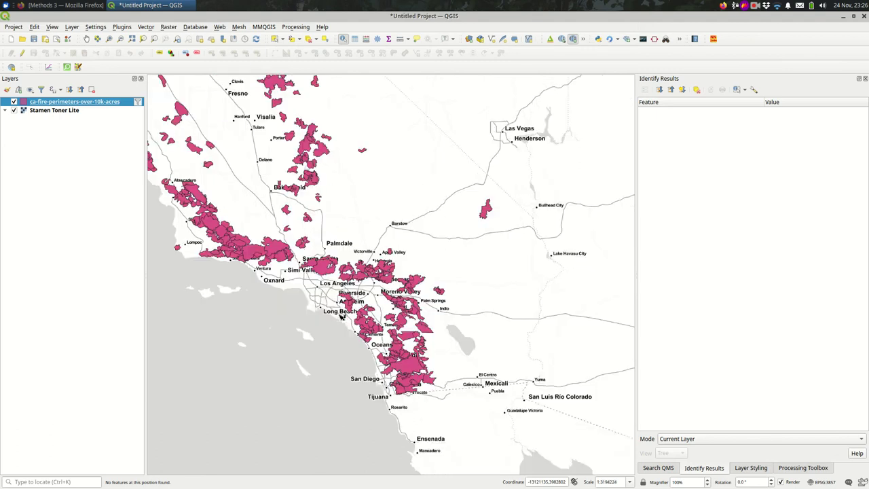
right_click(48, 104)
left_click(101, 238)
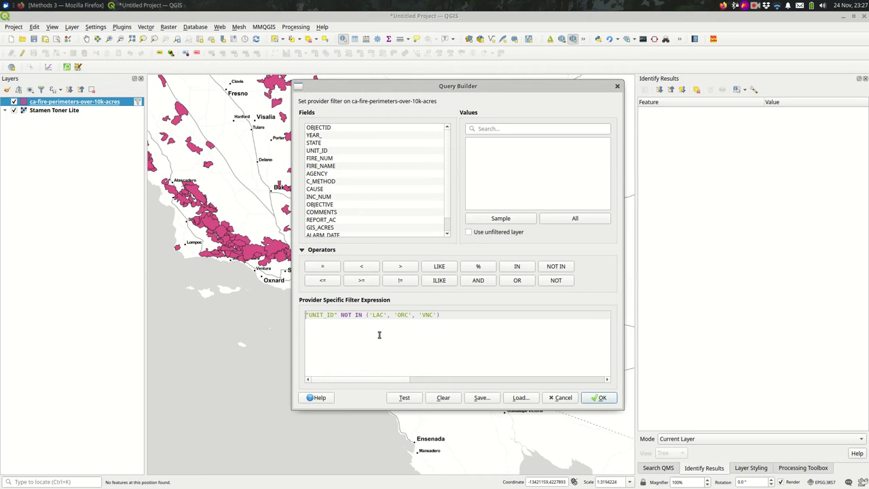
key("ctrl+a")
Replace the expression with a GIS_ACRES comparison to 100000, applied as "GIS_ACRES" != 100000.
key("BackSpace")
double_click(375, 229)
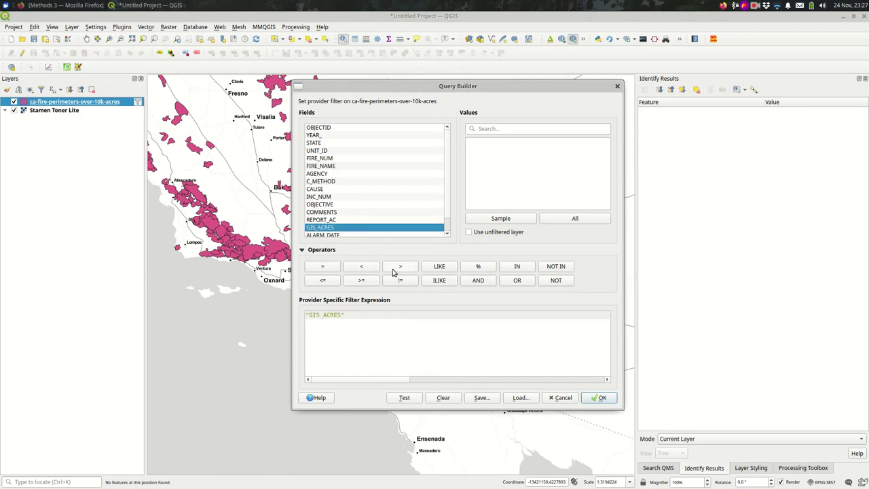
left_click(397, 270)
left_click(351, 315)
type("= 100000")
double_click(351, 315)
left_click(405, 280)
left_click(602, 398)
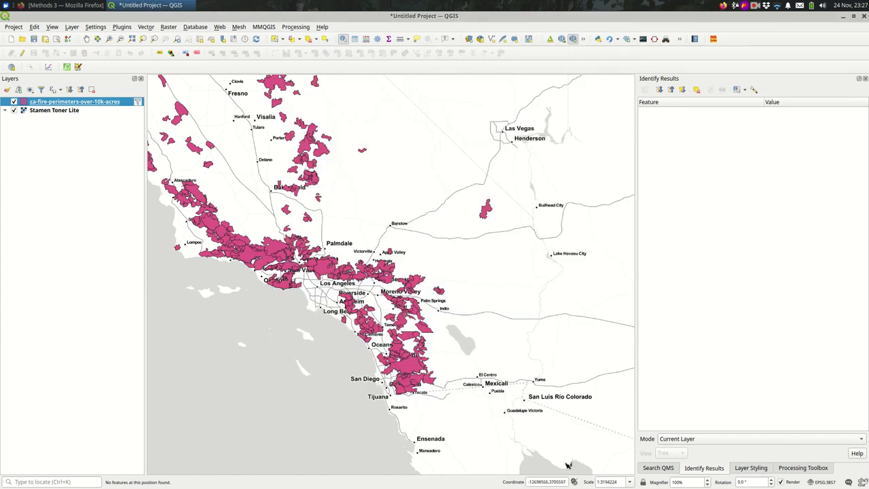
Reopen the layer's Query Builder, clear the GIS_ACRES expression, and apply the empty filter.
right_click(98, 101)
left_click(115, 232)
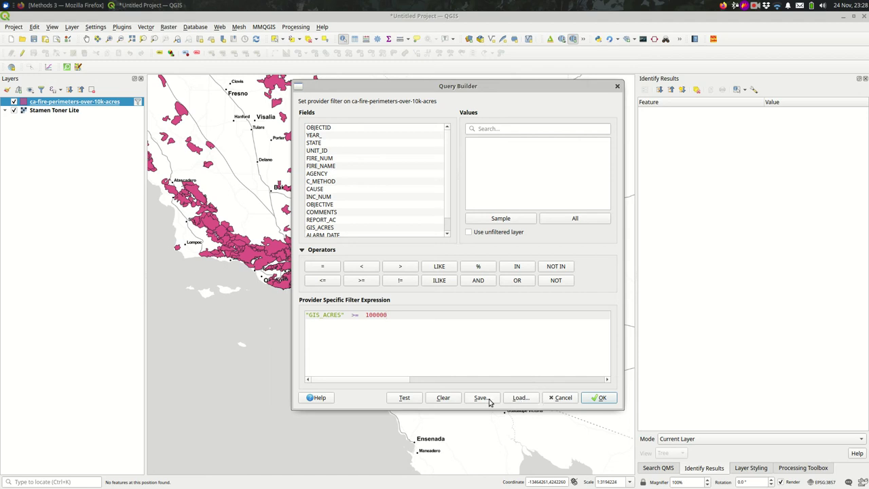
left_click(444, 397)
left_click(596, 399)
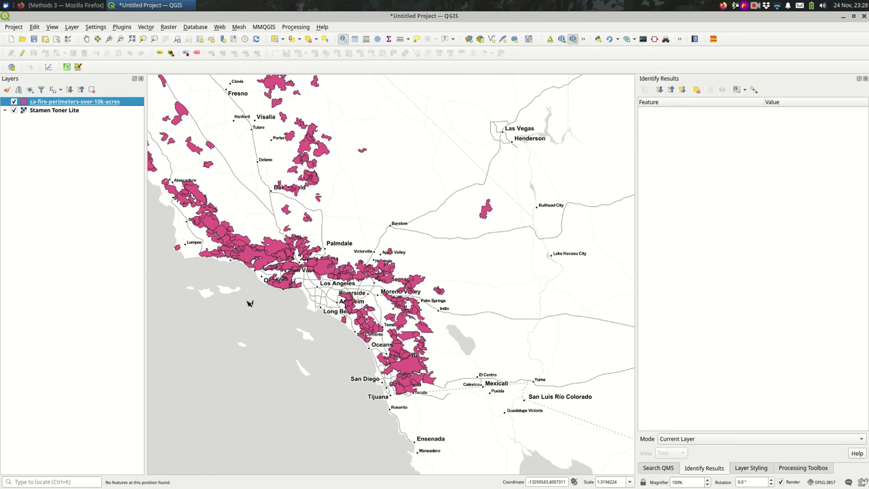
Identify several fire polygons and read the PERKINS fire's COMMENTS, which mention lightning.
scroll(194, 217, "up", 2)
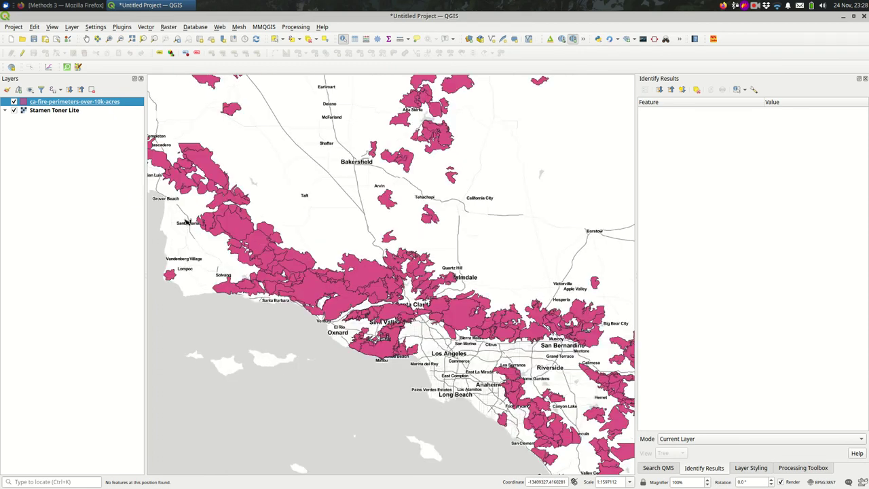
left_click(280, 227)
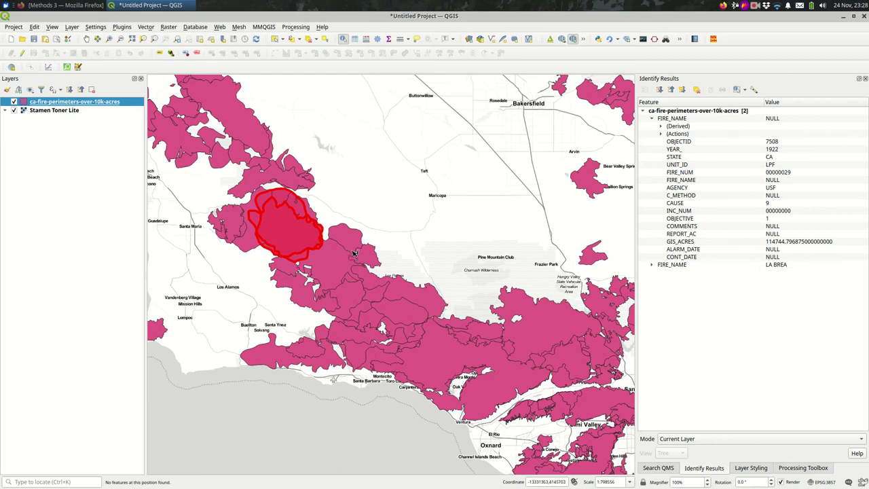
left_click(333, 255)
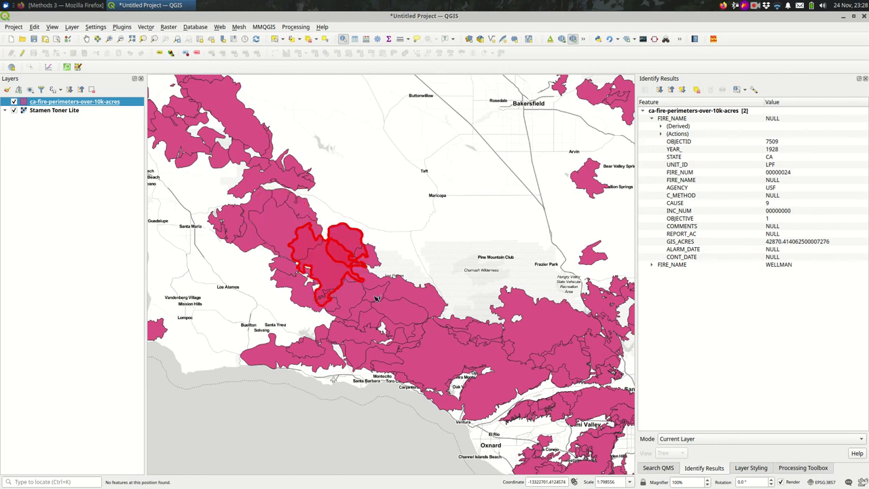
left_click(377, 265)
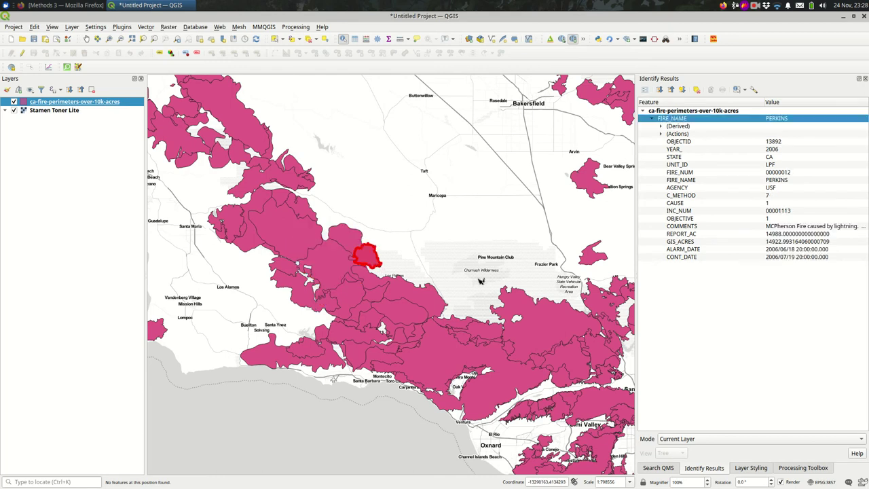
left_click(729, 172)
left_click(726, 180)
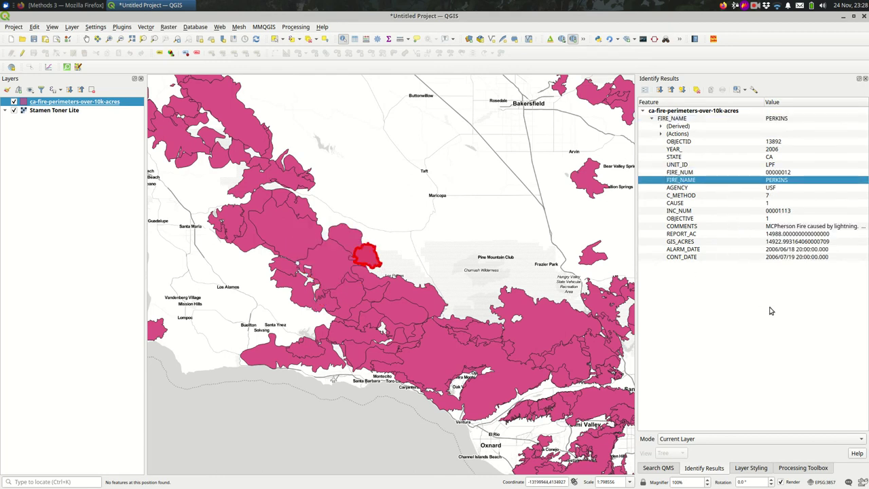
left_click(739, 227)
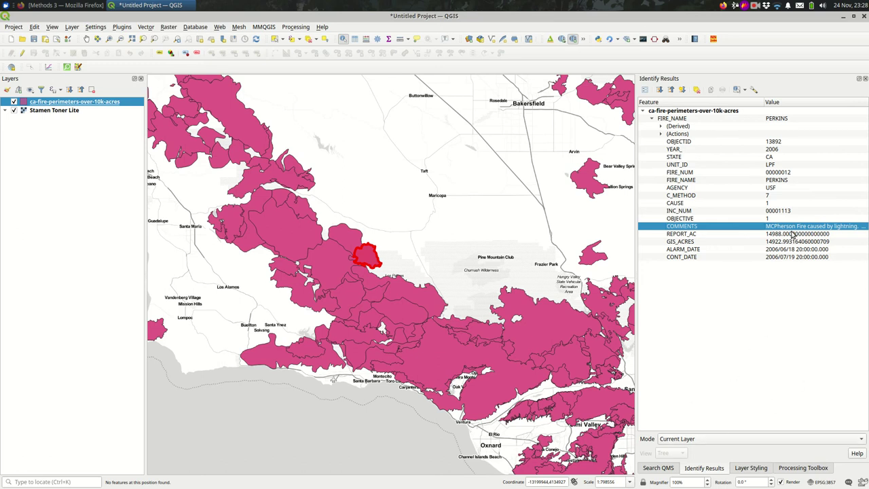
mouse_move(765, 102)
left_mouse_down()
mouse_move(697, 105)
mouse_move(749, 106)
left_mouse_up()
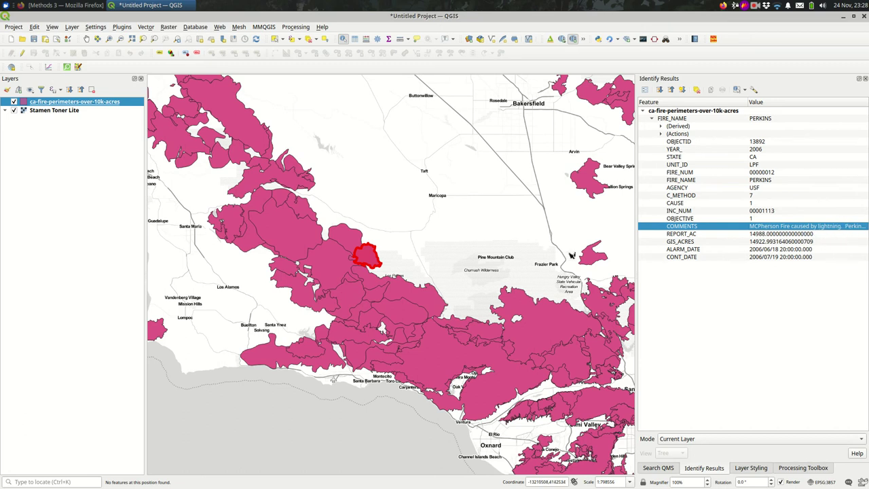
Clear the identify results and zoom out to view all of California.
left_click(514, 239)
scroll(541, 269, "down", 2)
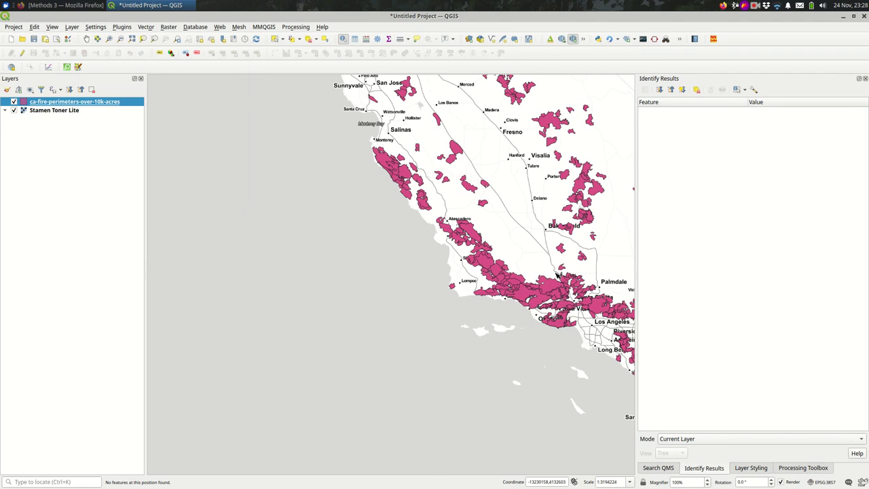
scroll(556, 275, "down", 1)
left_click_drag(556, 274, 373, 354)
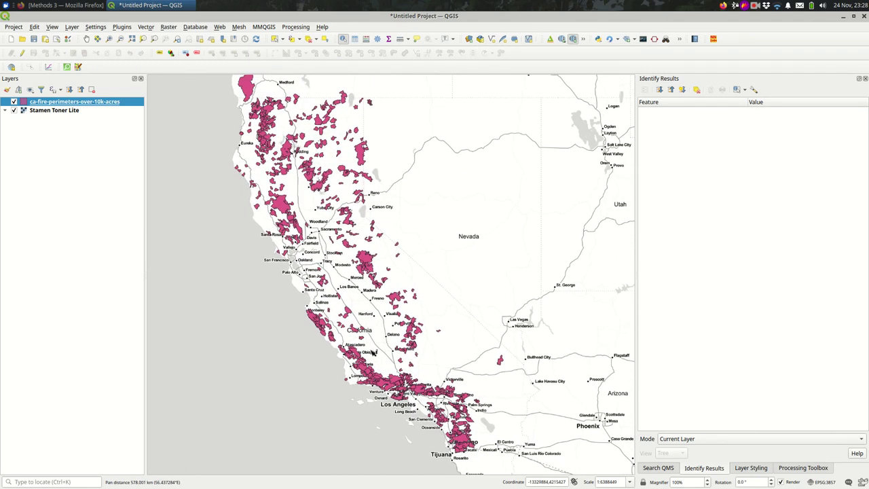
Open the layer's Query Builder and remove an accidentally inserted REPORT_AC field.
right_click(87, 104)
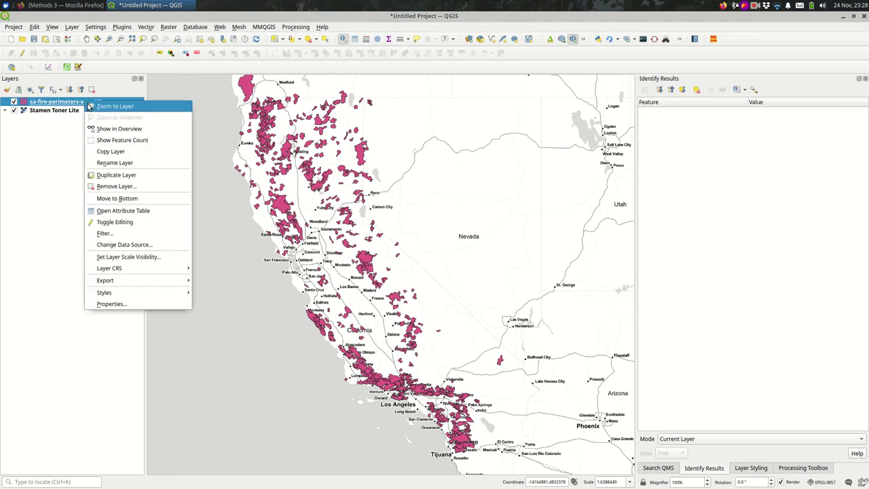
left_click(138, 235)
scroll(328, 212, "down", 1)
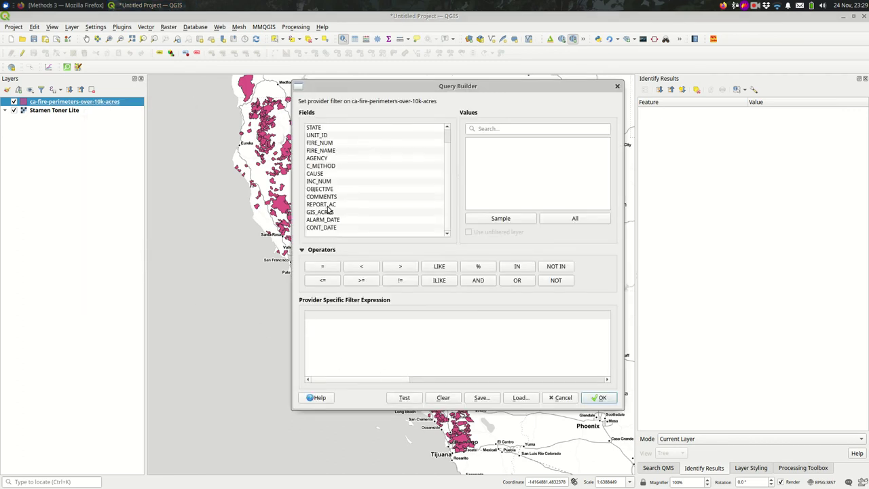
double_click(340, 204)
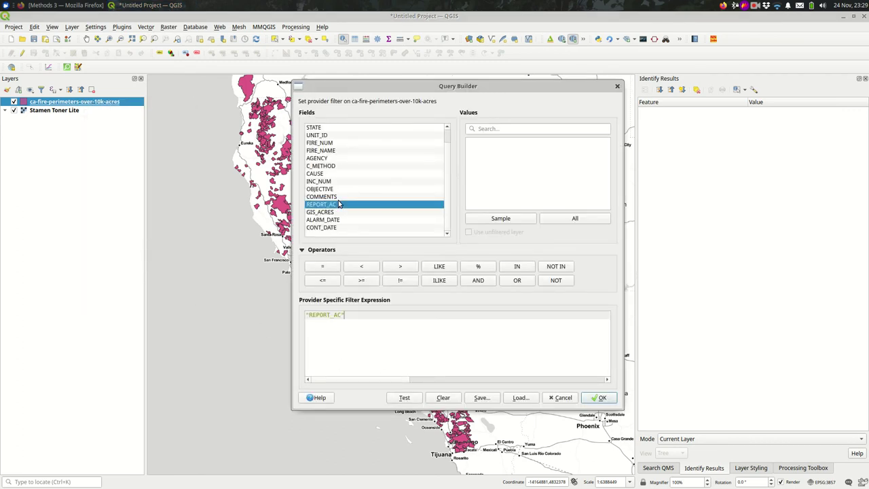
key("ctrl+a")
key("BackSpace")
Build the filter "COMMENTS" ILIKE '%lightning%' and apply it to the layer.
double_click(327, 197)
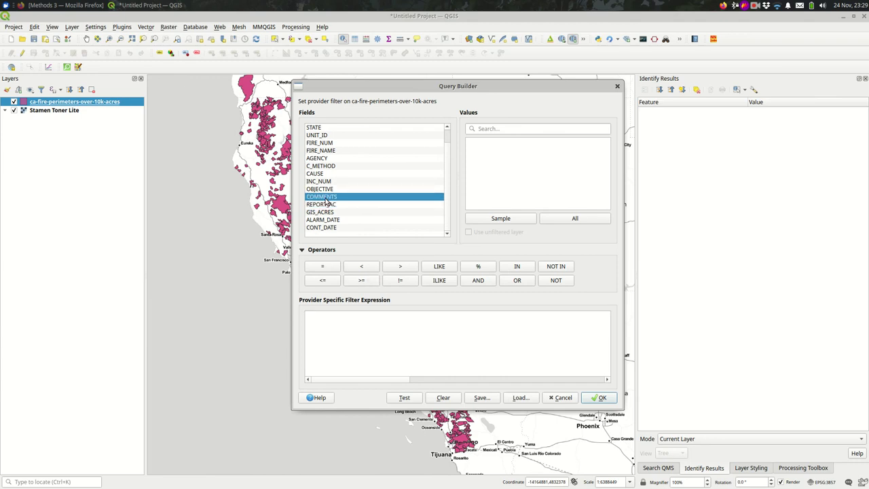
left_click(452, 283)
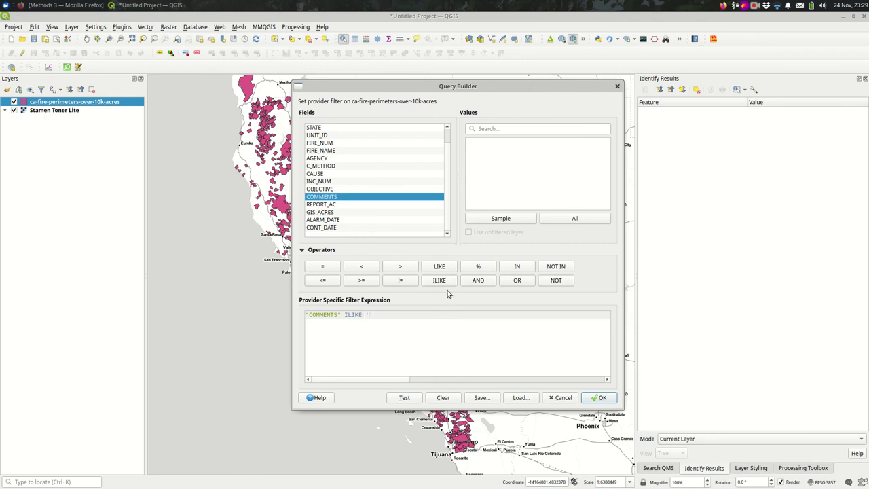
left_click(486, 271)
type("lightning%")
left_click_drag(341, 315, 293, 319)
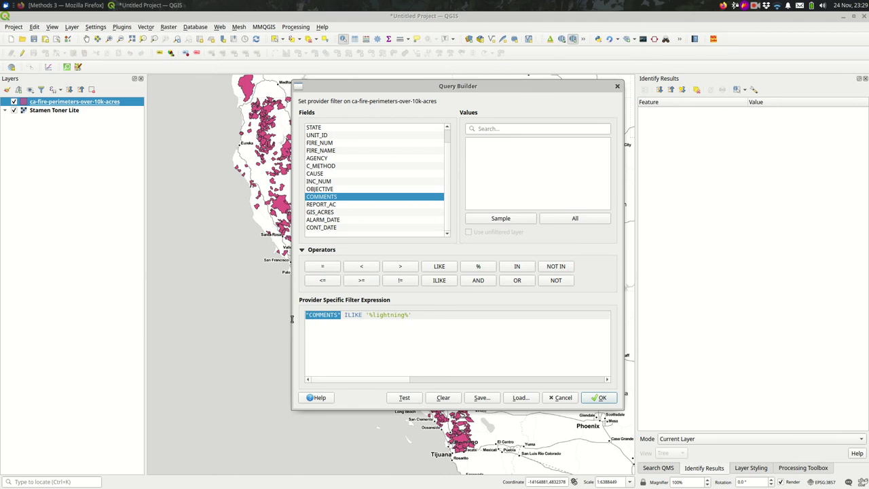
double_click(353, 316)
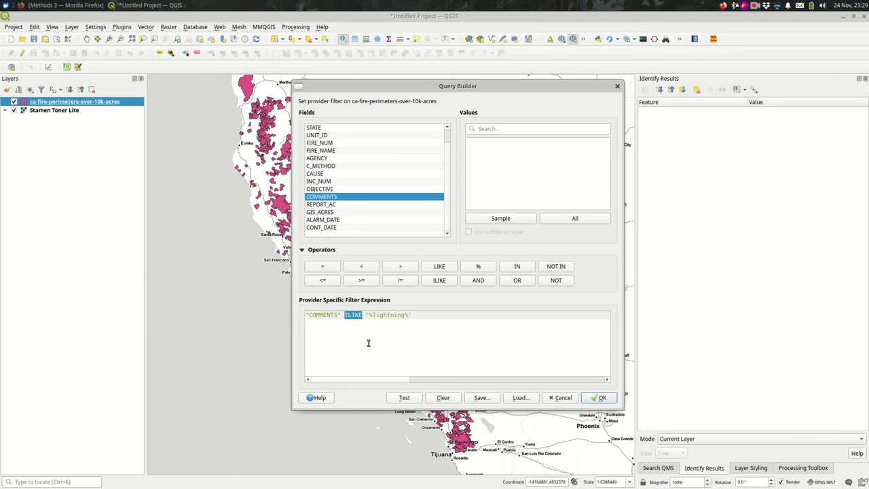
left_click_drag(366, 315, 421, 338)
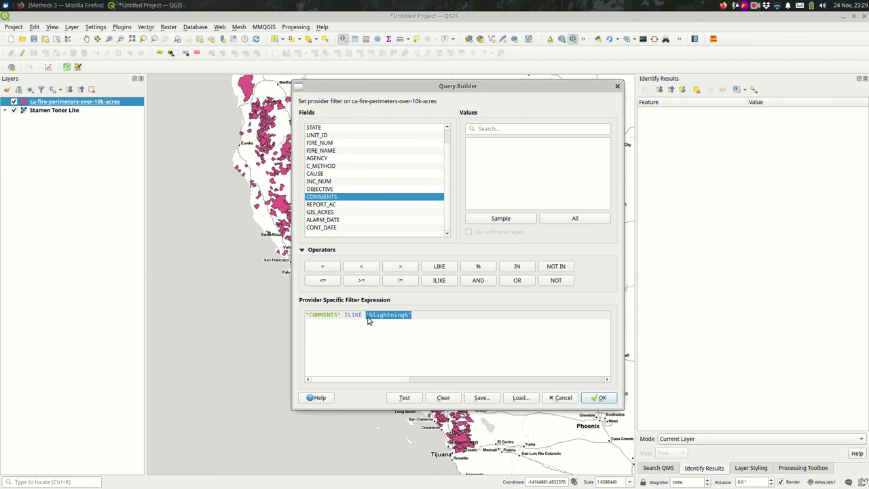
left_click(589, 399)
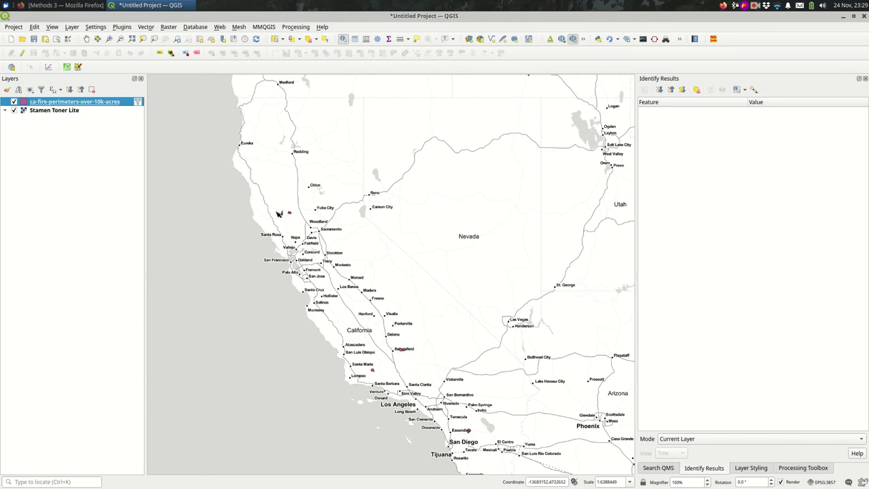
Identify the Walker fire, then move the view to southern California near Borrego Springs.
scroll(282, 215, "up", 1)
scroll(303, 209, "up", 2)
left_click(288, 230)
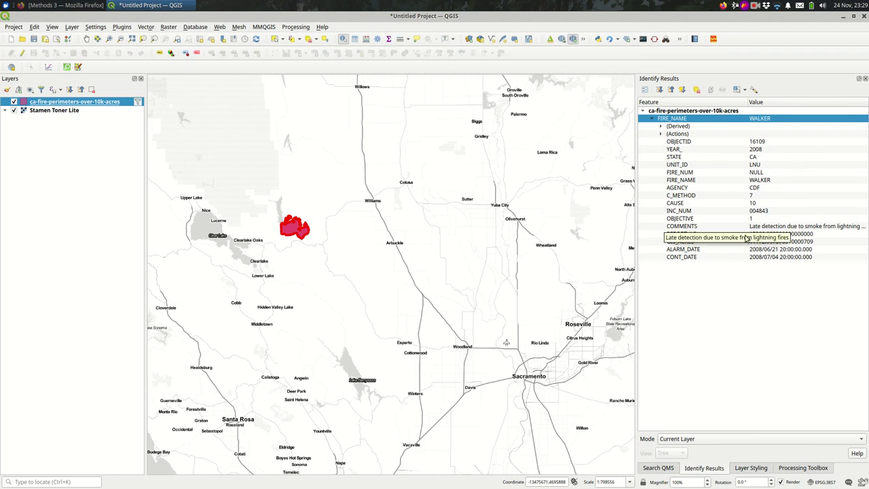
scroll(414, 267, "down", 1)
scroll(414, 267, "down", 1)
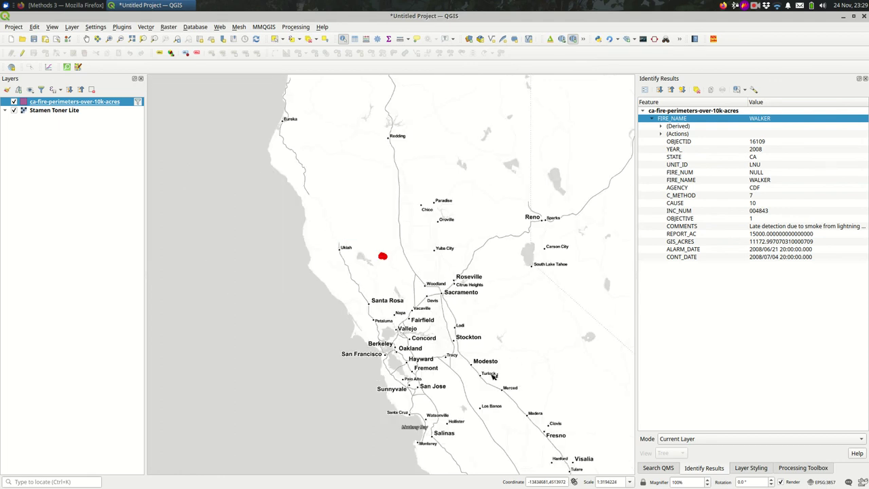
scroll(501, 404, "down", 1)
left_click_drag(501, 408, 372, 221)
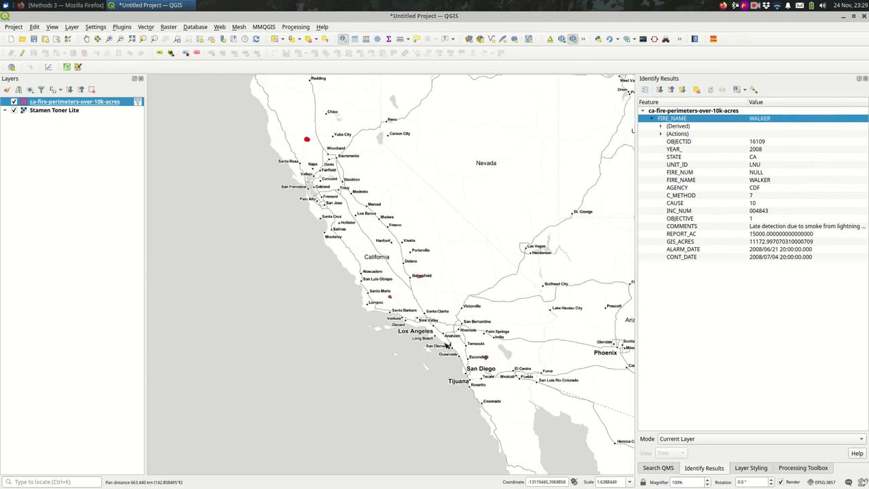
scroll(481, 349, "up", 3)
scroll(484, 338, "up", 1)
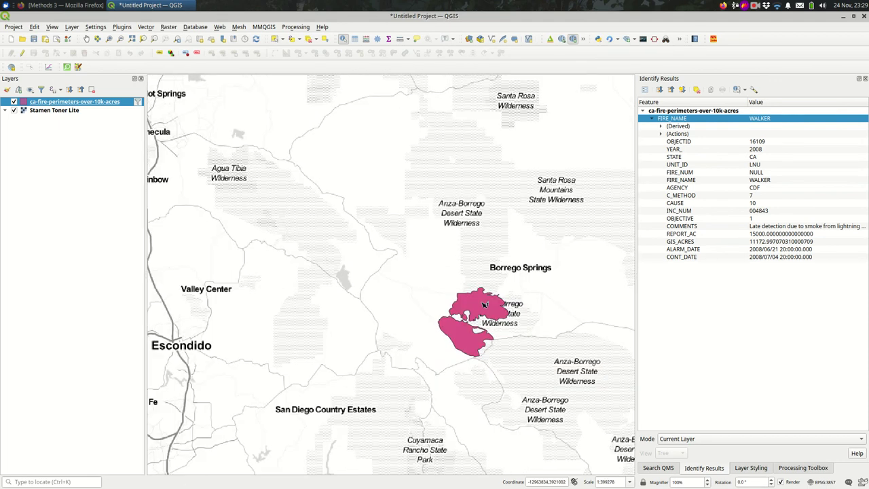
Identify fires near Borrego Springs, ending on STWEART's COMMENTS 'VALLECITO LIGHTNING COMPLEX'.
left_click(477, 306)
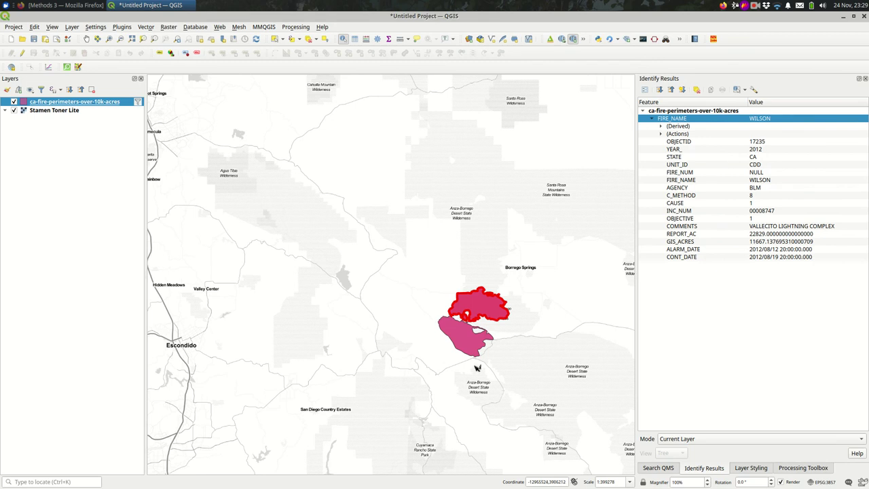
left_click(464, 345)
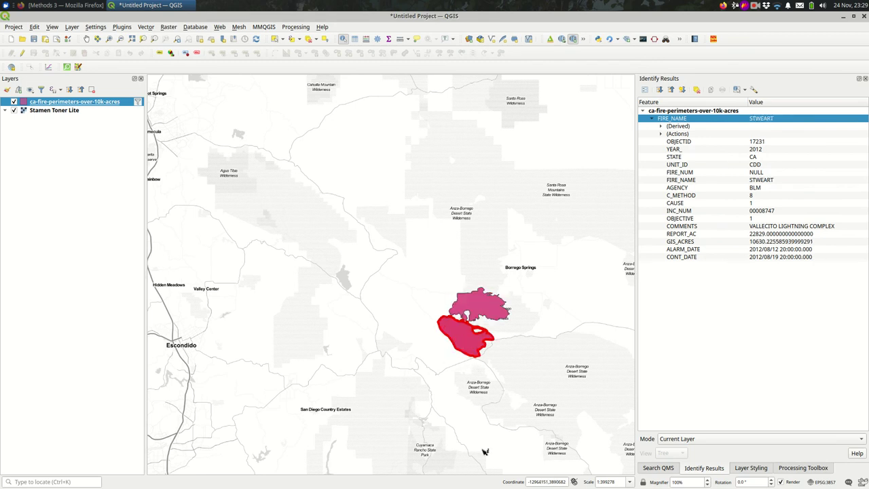
left_click(372, 341)
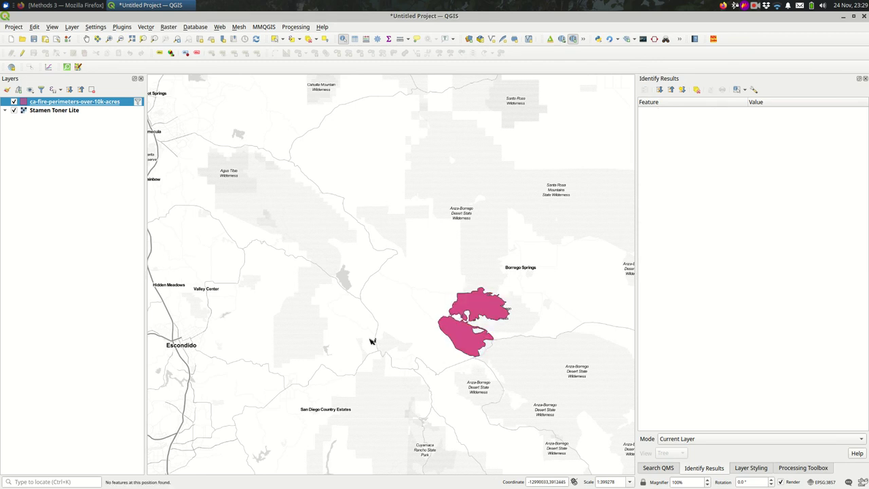
left_click(475, 348)
left_click(785, 228)
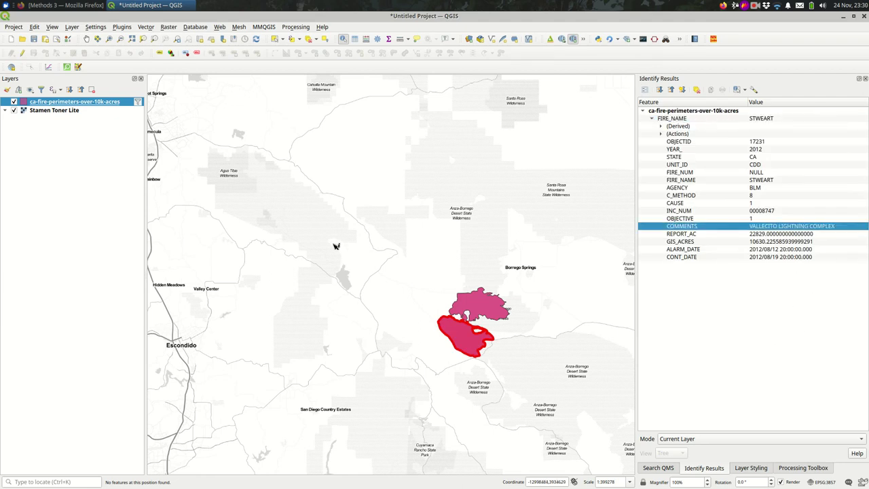
Change ILIKE to case-sensitive LIKE so the filter reads "COMMENTS" LIKE '%lightning%', and apply it.
right_click(60, 102)
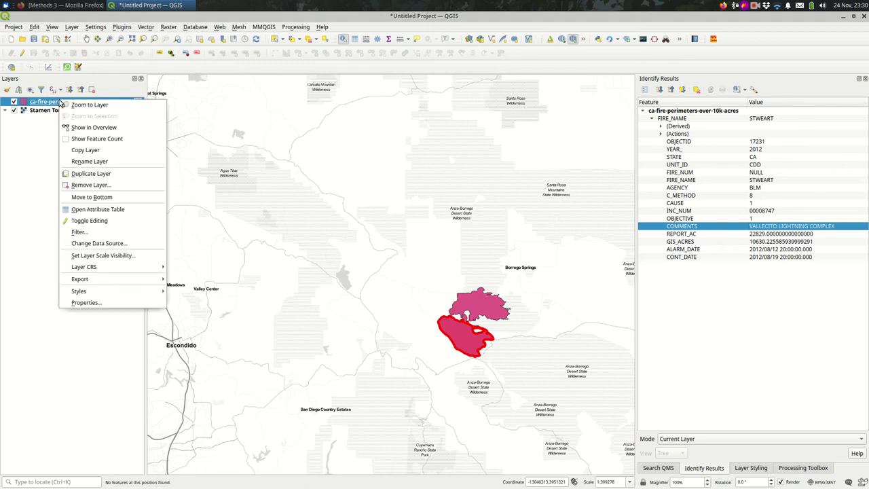
left_click(88, 232)
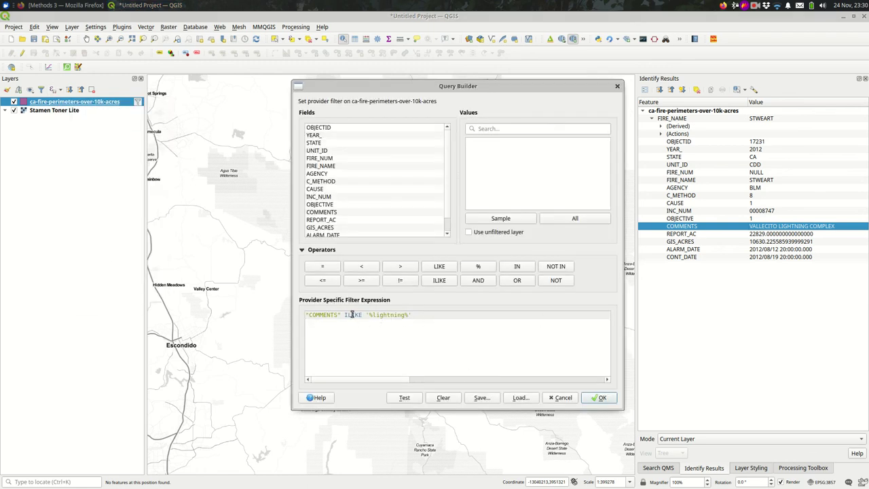
key("shift+Right")
key("Delete")
left_click(600, 398)
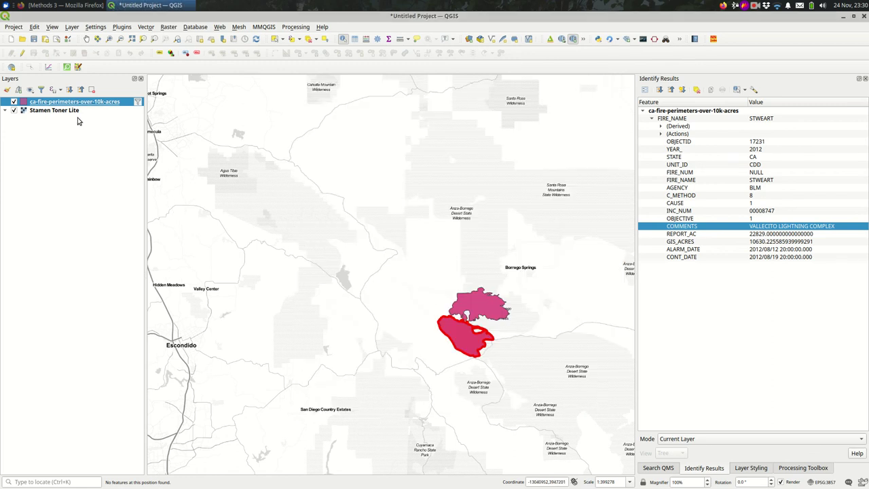
right_click(81, 102)
left_click(138, 235)
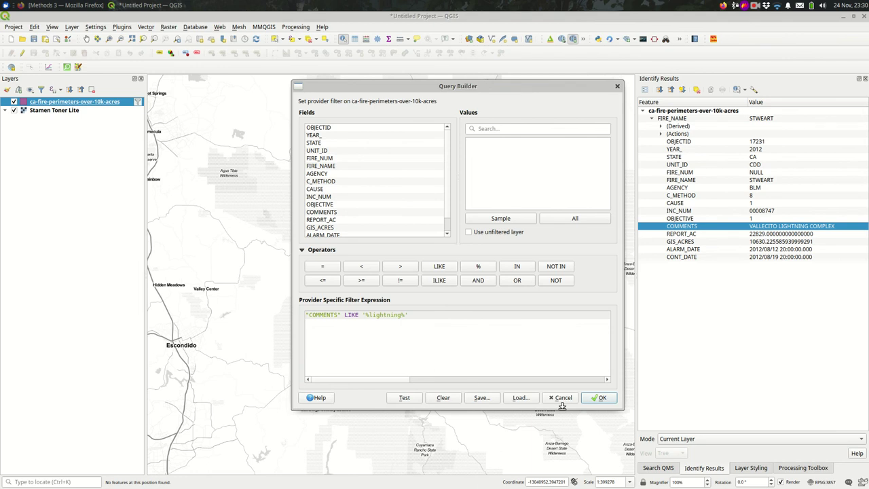
left_click(595, 400)
Zoom the map, identify a fire near Escondido, then clear the identify results.
scroll(332, 257, "down", 4)
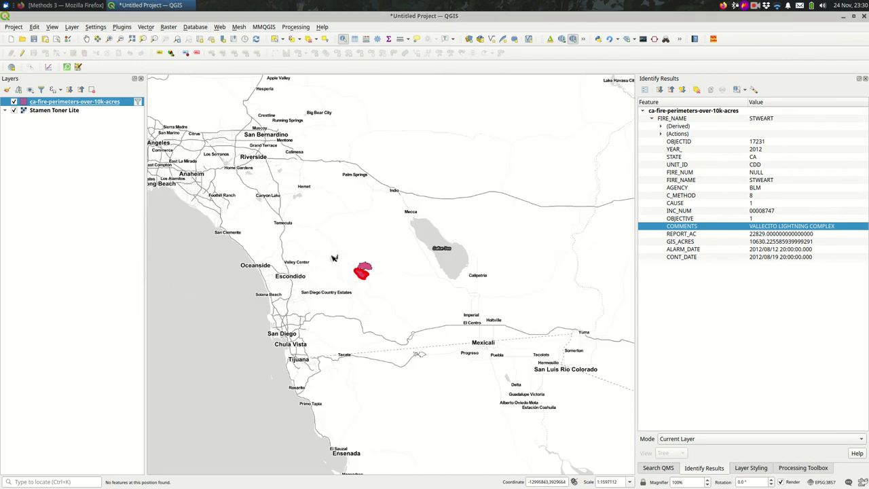
left_click(296, 216)
scroll(297, 218, "down", 1)
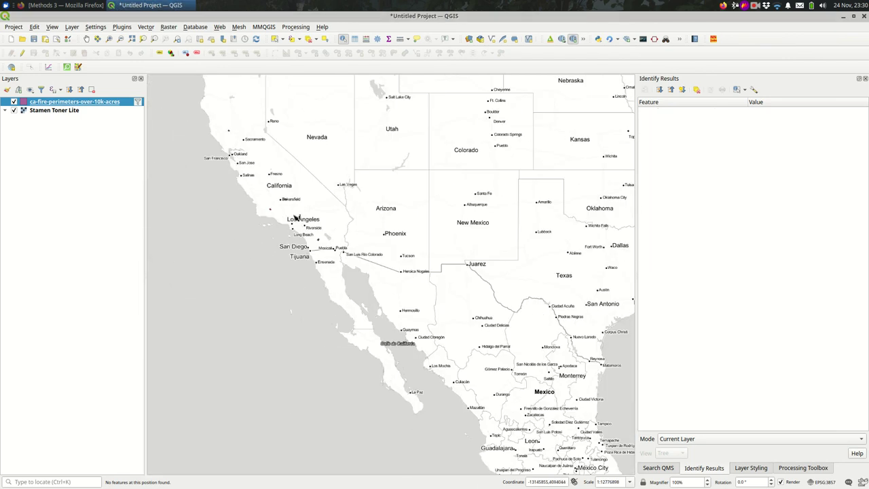
scroll(247, 171, "up", 1)
scroll(347, 264, "up", 1)
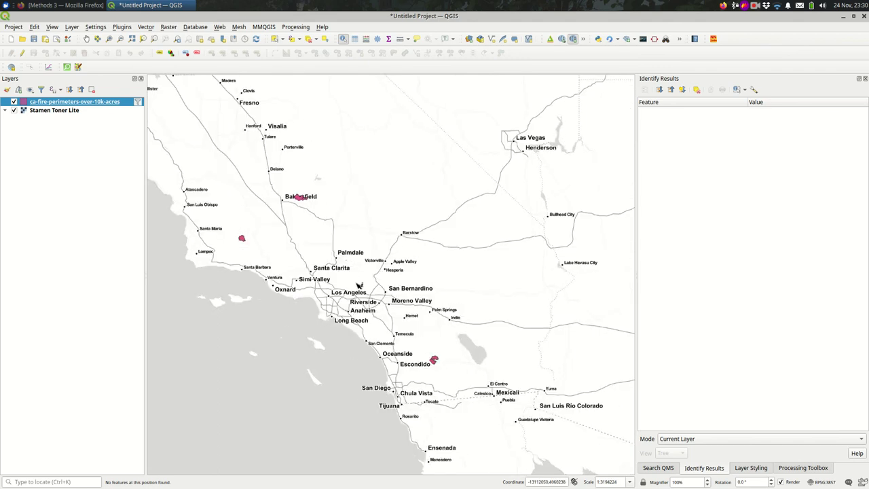
scroll(357, 288, "up", 1)
left_click(504, 422)
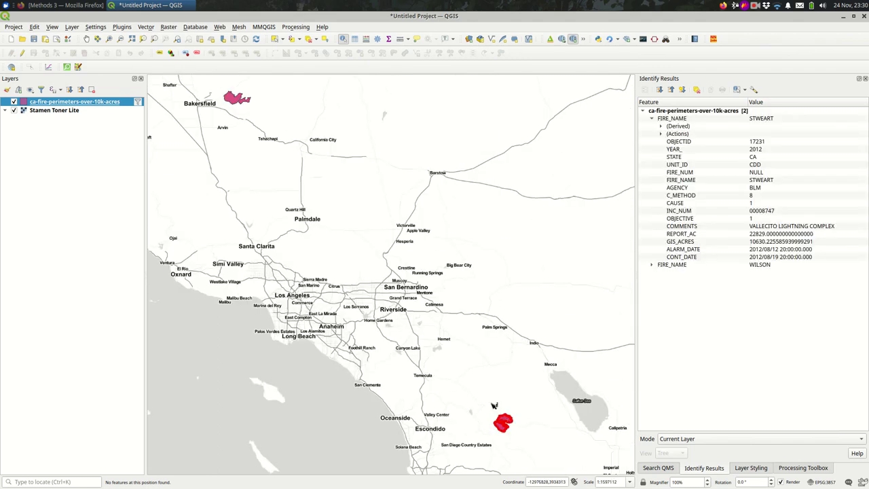
left_click(467, 354)
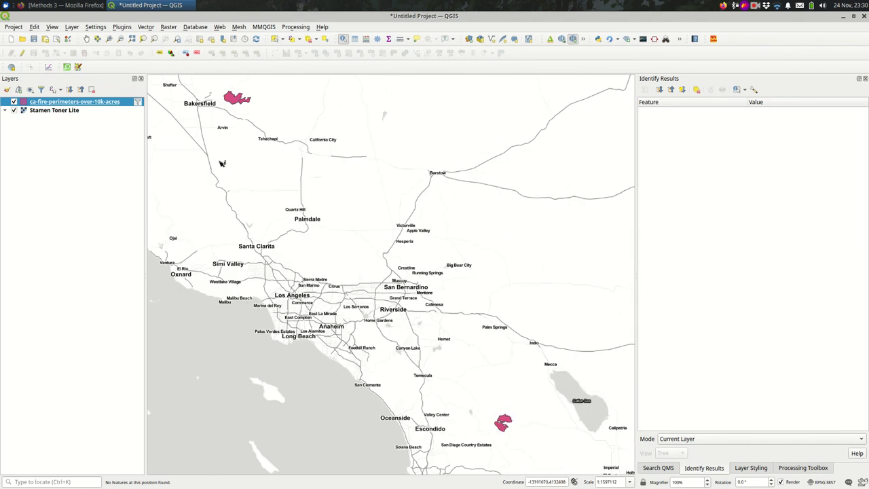
right_click(91, 100)
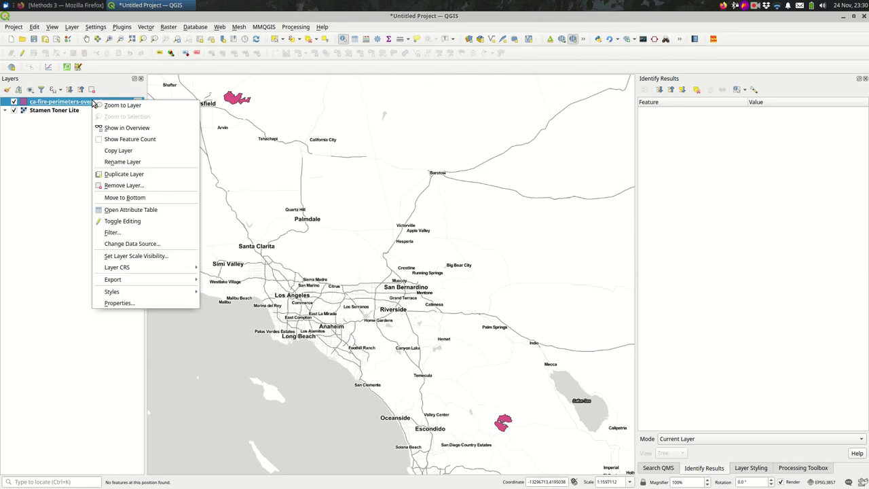
Change the fire layer filter to "COMMENTS" LIKE '%Lightning%' and view the remaining fires across California.
left_click(154, 234)
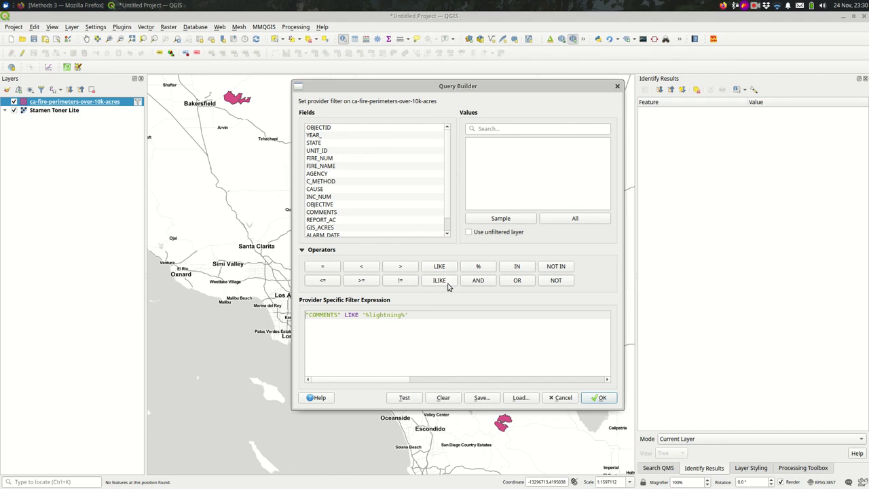
left_click(369, 314)
key("Delete")
type("L")
left_click(598, 397)
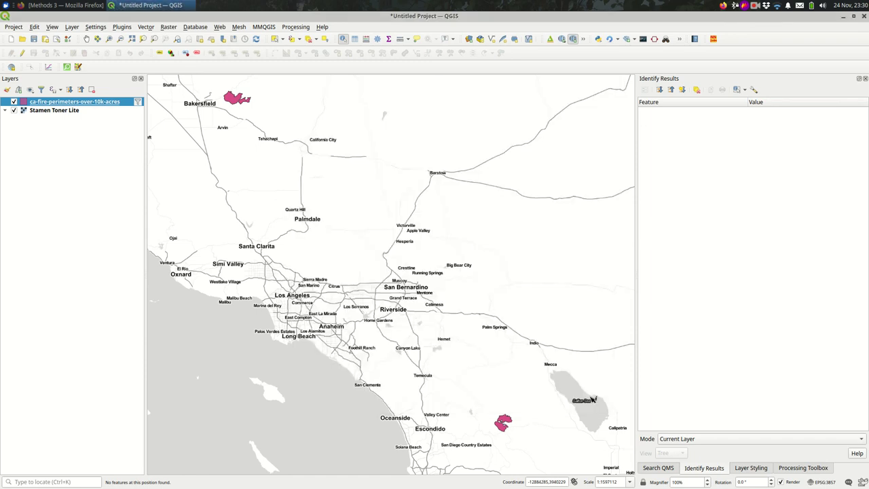
scroll(593, 399, "down", 2)
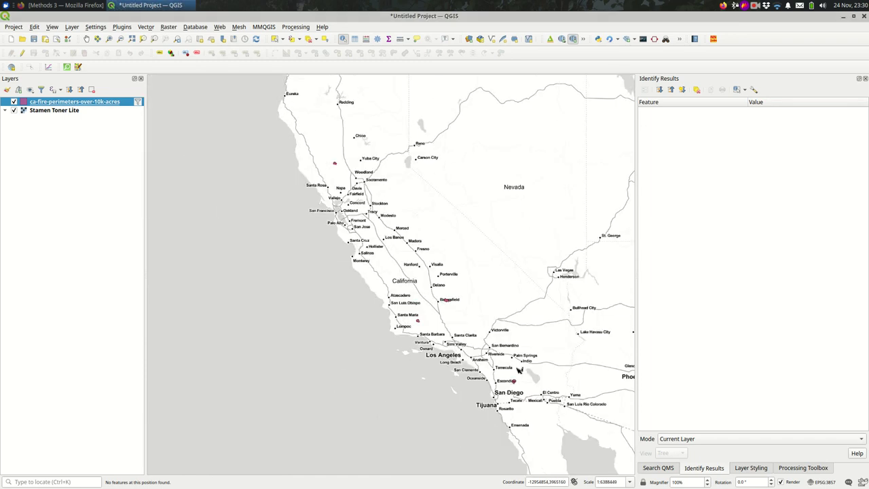
scroll(518, 370, "up", 1)
Reopen the fire layer's filter, switch LIKE to ILIKE and lowercase the pattern to 'lightning'.
right_click(53, 104)
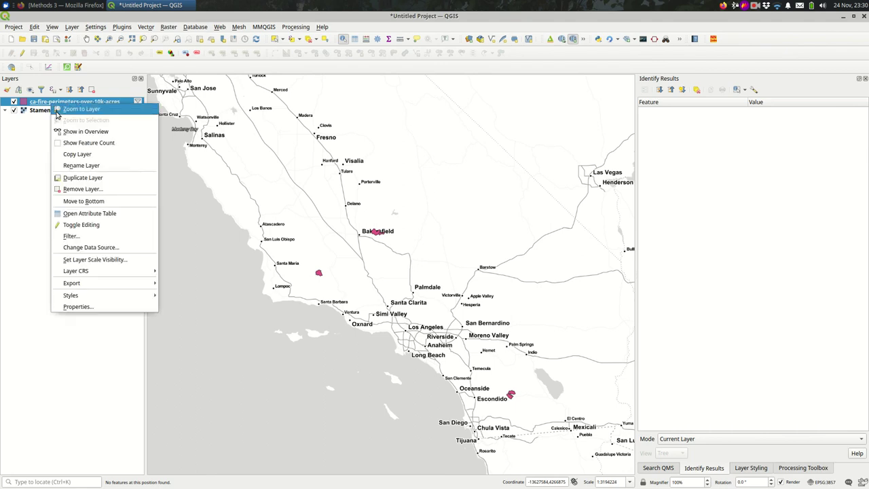
left_click(93, 236)
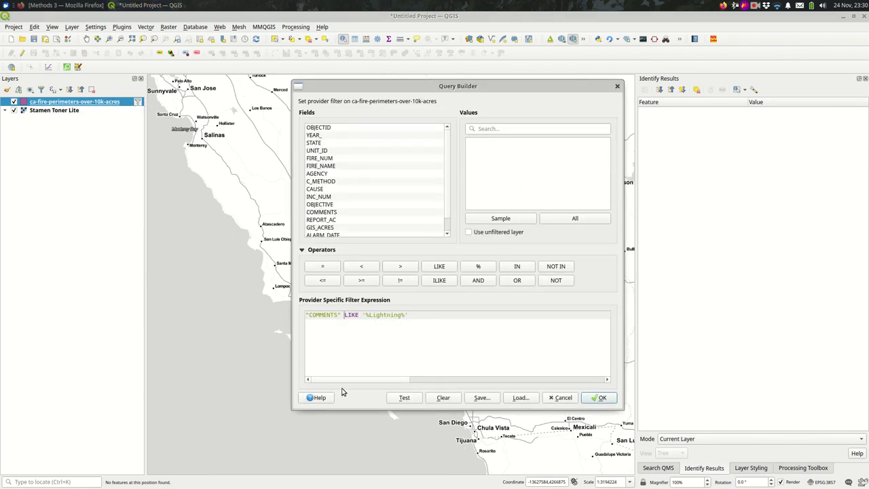
type("I")
left_click_drag(370, 315, 374, 315)
key("Delete")
type("l")
Rework the % wildcards so the expression reads "COMMENTS" ILIKE '%lightning%'.
key("BackSpace")
left_click_drag(366, 316, 402, 313)
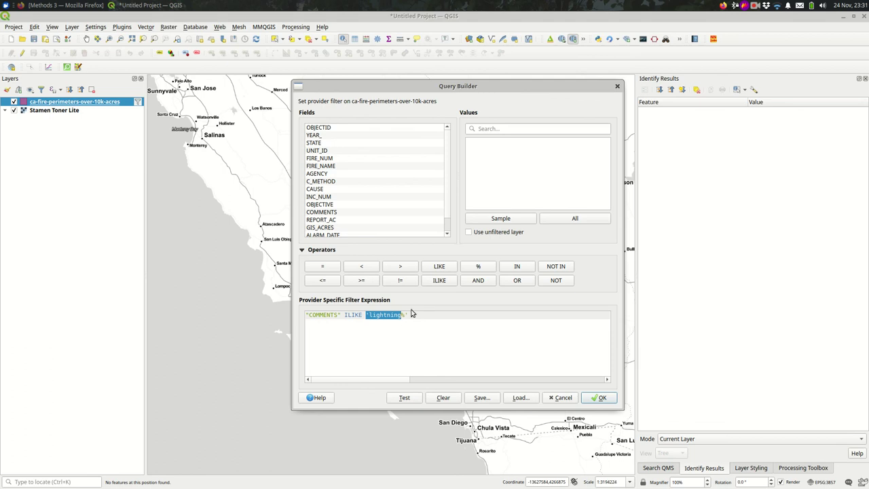
left_click(368, 316)
type("%")
left_click(406, 315)
left_click(391, 315)
type("%")
key("BackSpace")
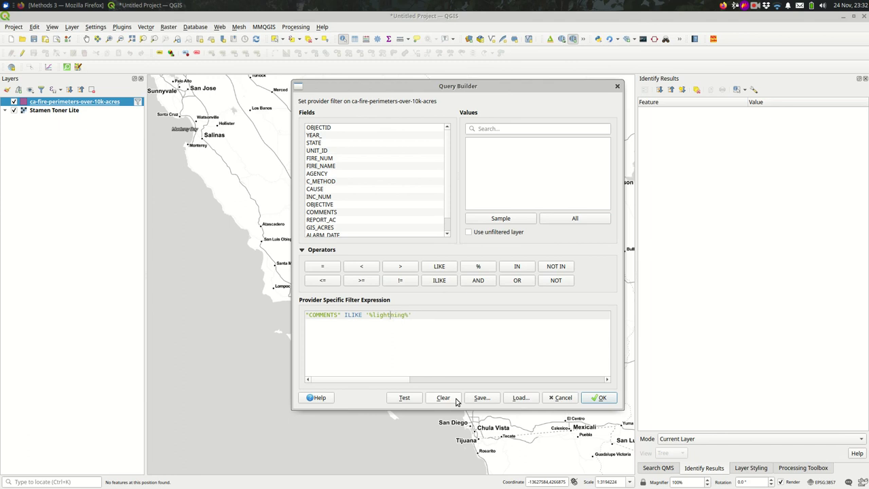